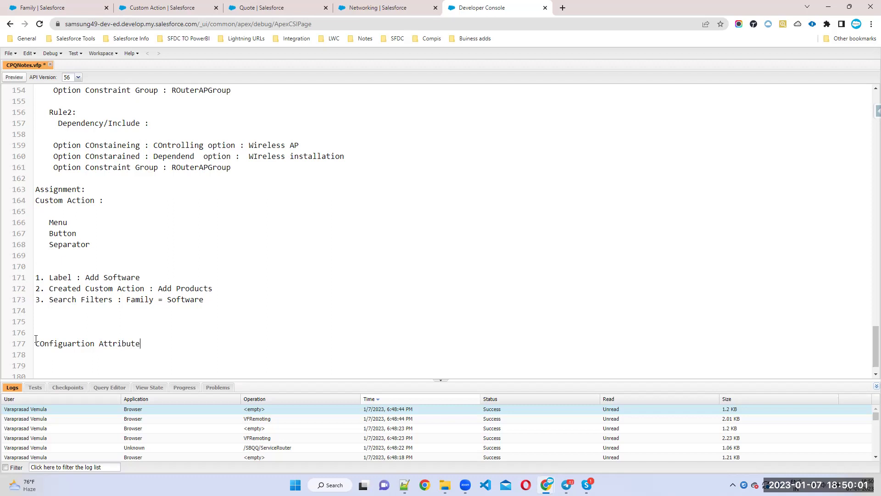
- Complete the notes heading as "Configuartion Attribute:" with a lowercase o, and add the line "In Bulde product Level" under it
{"action": "key", "text": "Return"}
{"action": "key", "text": "Return"}
{"action": "key", "text": "Return"}
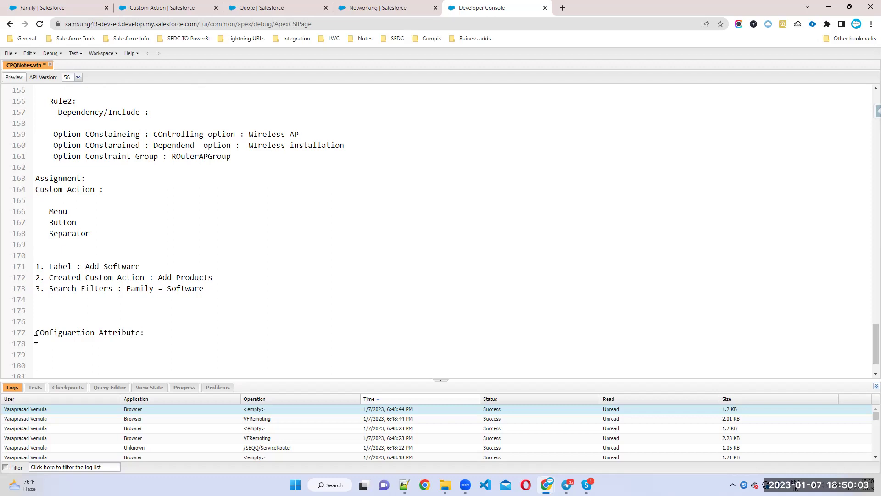
{"action": "left_click", "coordinate": [46, 333]}
{"action": "key", "text": "BackSpace"}
{"action": "type", "text": "o"}
{"action": "left_click_drag", "start_coordinate": [148, 334], "coordinate": [30, 338]}
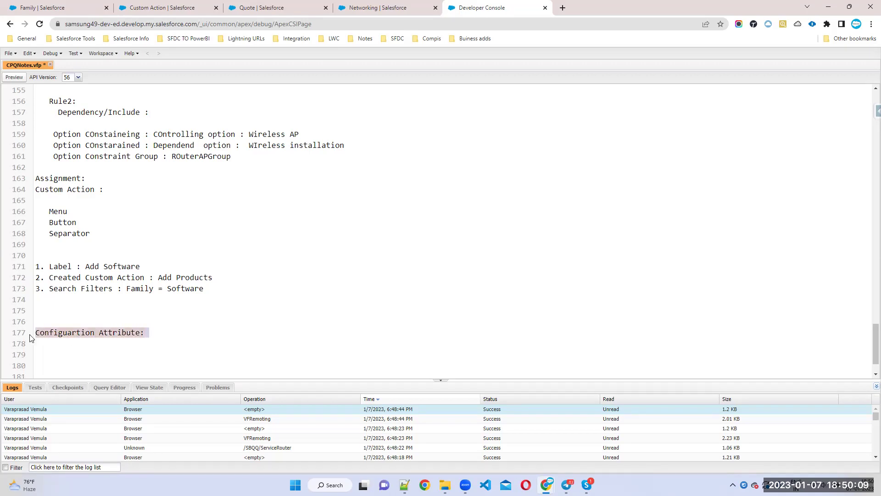
{"action": "left_click", "coordinate": [76, 342]}
{"action": "type", "text": "In Bulde product Level"}
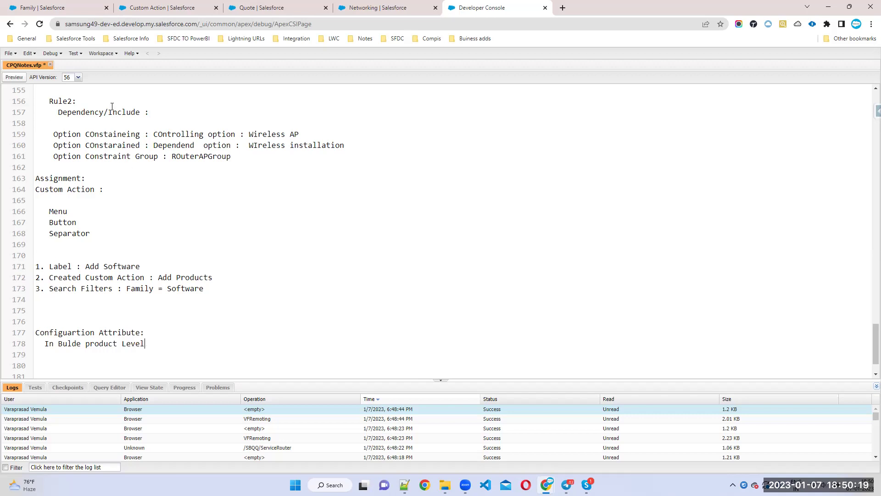
- Switch to the quote, open its full product list and bring the IT Professional Pack bundle into configuration
{"action": "left_click", "coordinate": [255, 10]}
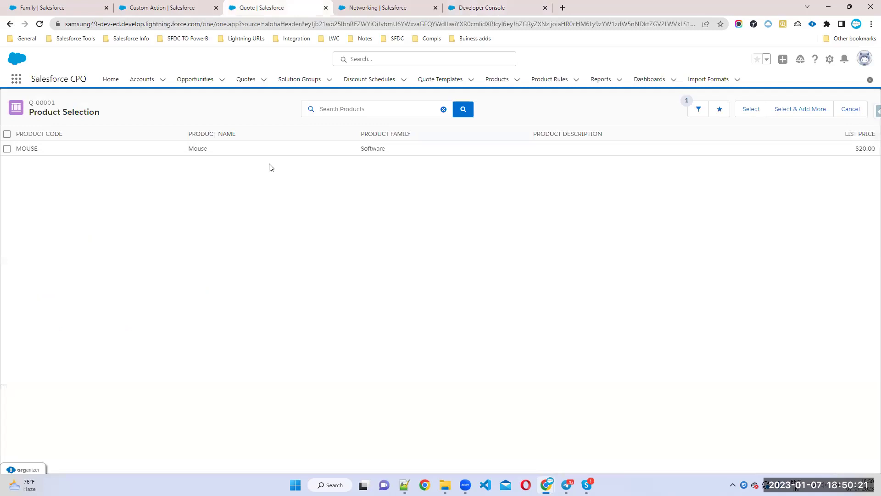
{"action": "left_click", "coordinate": [751, 109]}
{"action": "left_click", "coordinate": [602, 115]}
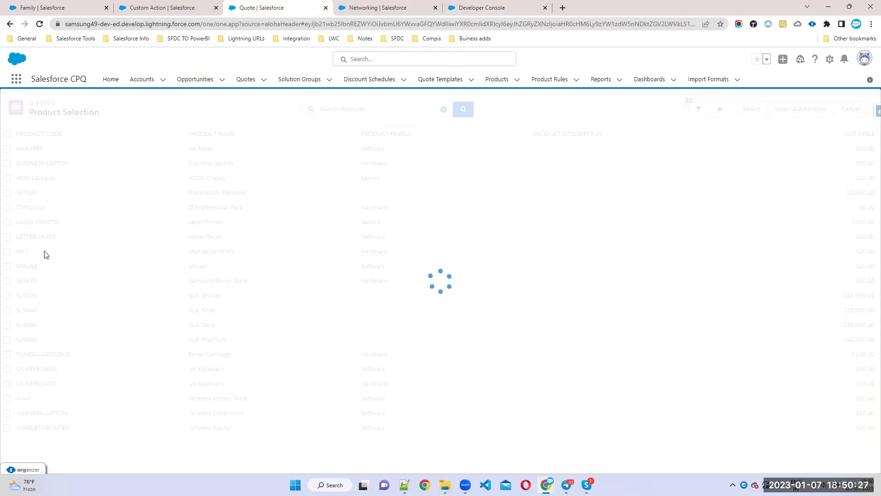
{"action": "left_click", "coordinate": [7, 207]}
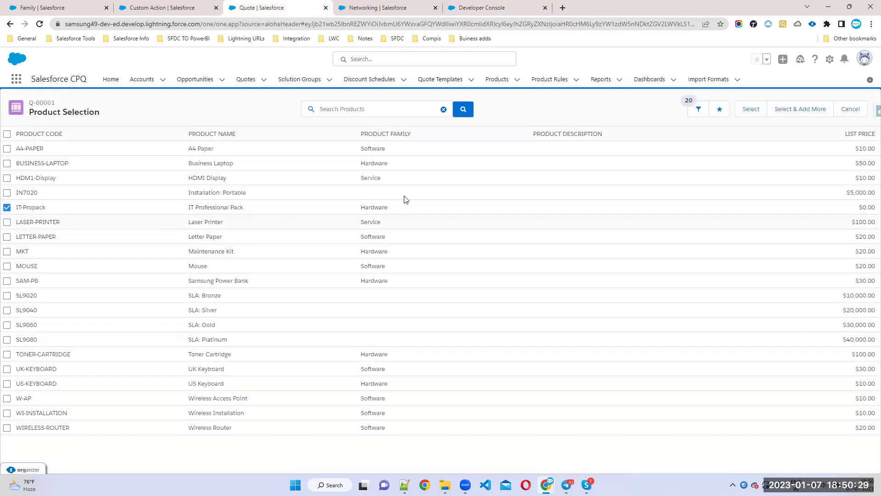
{"action": "left_click", "coordinate": [752, 111]}
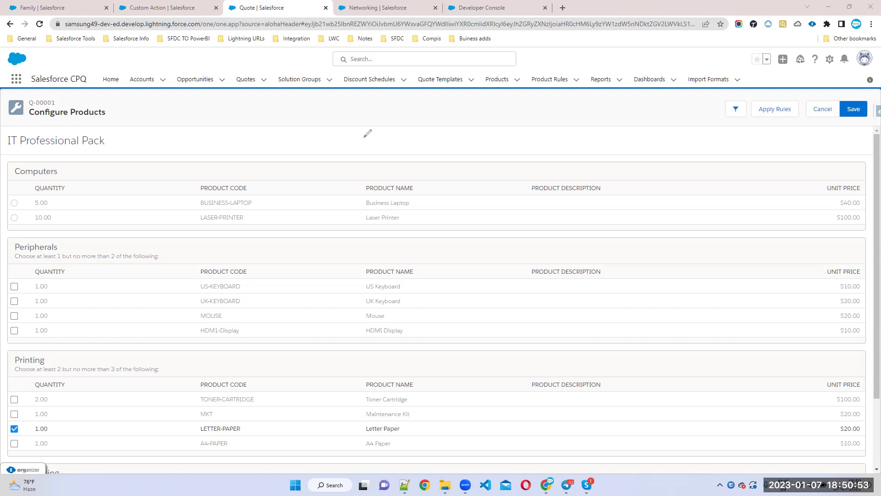
- Annotate the bundle configuration page above the Computers group with "Region :" and a box containing "US/UK/Japan"
{"action": "left_click", "coordinate": [312, 145]}
{"action": "type", "text": "Regio"}
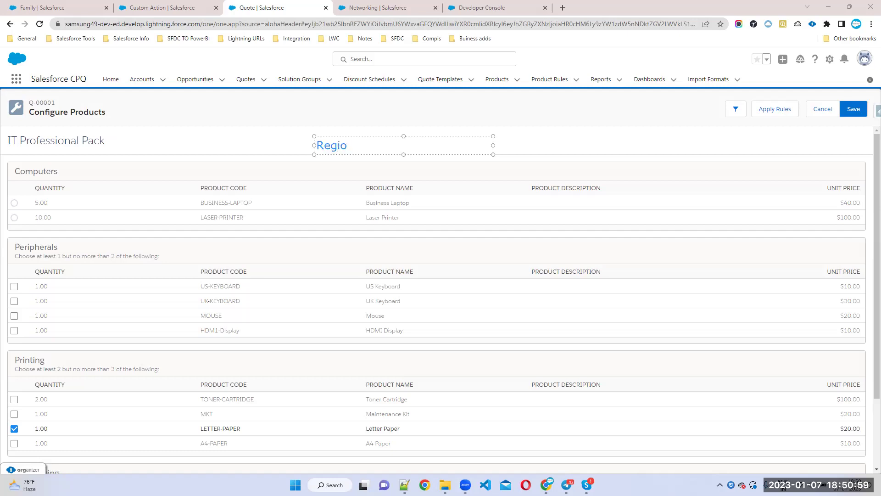
{"action": "type", "text": "n :"}
{"action": "left_click_drag", "start_coordinate": [374, 140], "coordinate": [480, 150]}
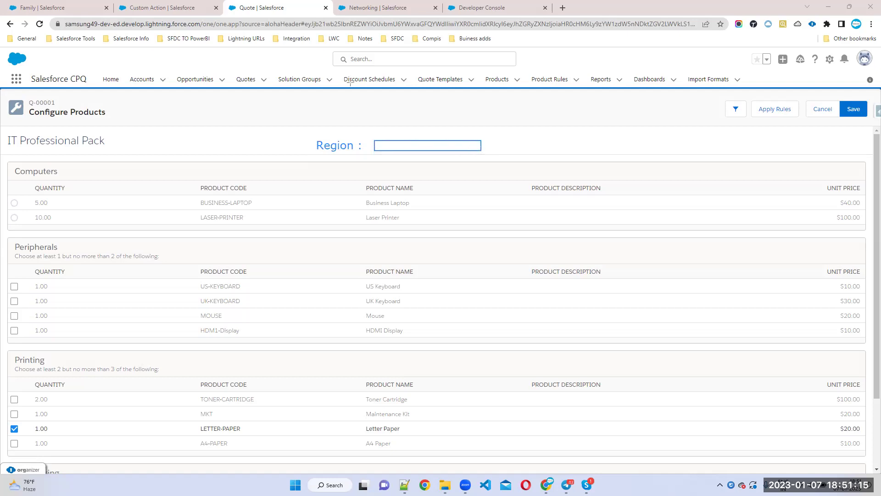
{"action": "left_click", "coordinate": [385, 148]}
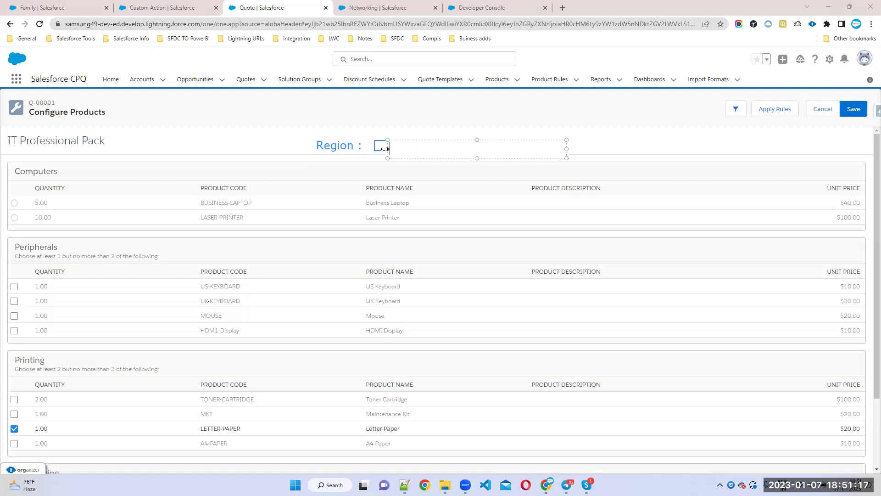
{"action": "type", "text": "US/UK/Japan"}
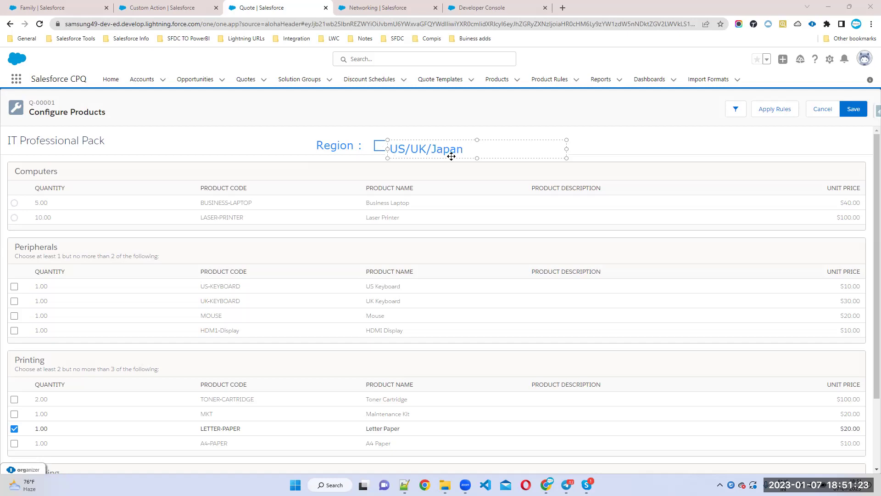
{"action": "left_click_drag", "start_coordinate": [387, 141], "coordinate": [371, 137]}
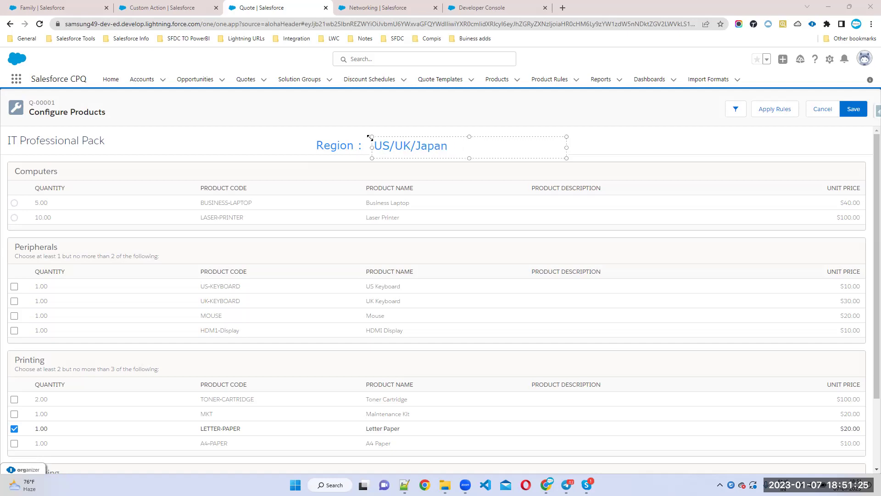
{"action": "left_click", "coordinate": [372, 122]}
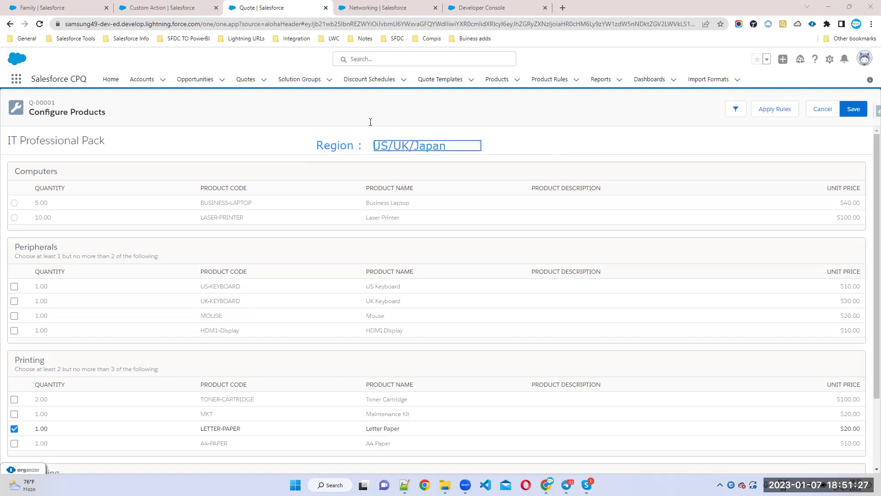
- Add the on-screen annotation "Course : JAVA/SFDC/DOTNET" beside the Region annotation
{"action": "left_click", "coordinate": [575, 152]}
{"action": "left_click", "coordinate": [451, 125]}
{"action": "left_click", "coordinate": [531, 139]}
{"action": "key", "text": "Escape"}
{"action": "left_click", "coordinate": [531, 145]}
{"action": "type", "text": "Course : JAVA"}
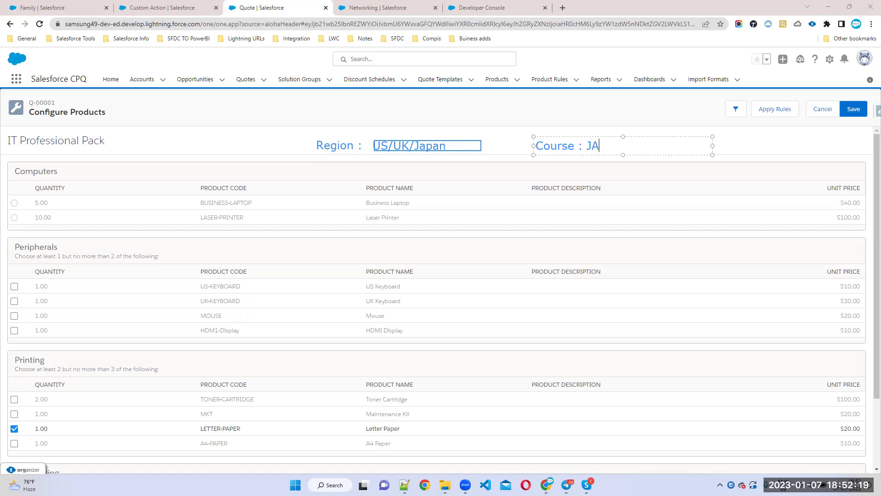
{"action": "type", "text": "/SFDC/DOTNET"}
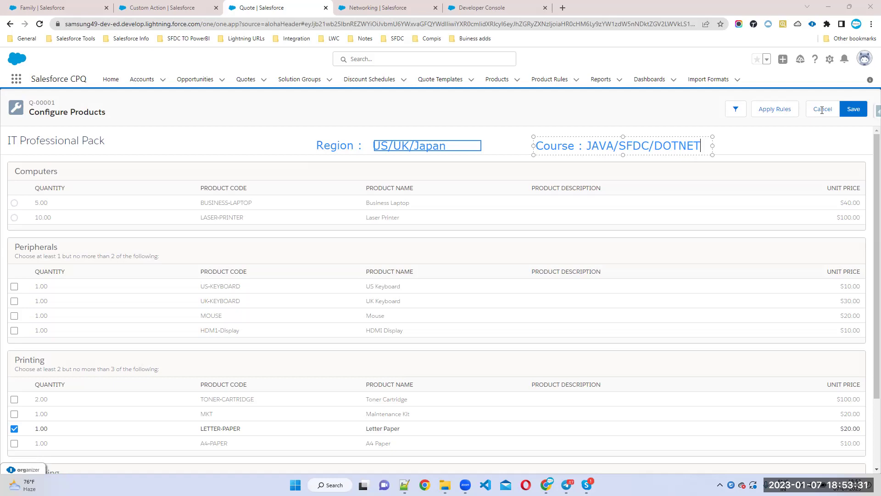
- Clear the annotations and cancel the IT Professional Pack configuration, returning to the quote editor without adding products
{"action": "key", "text": "Escape"}
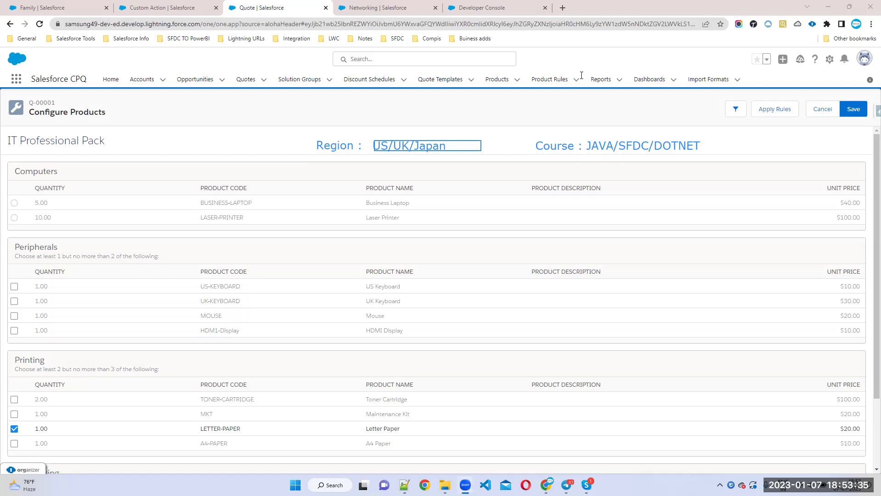
{"action": "key", "text": "Escape"}
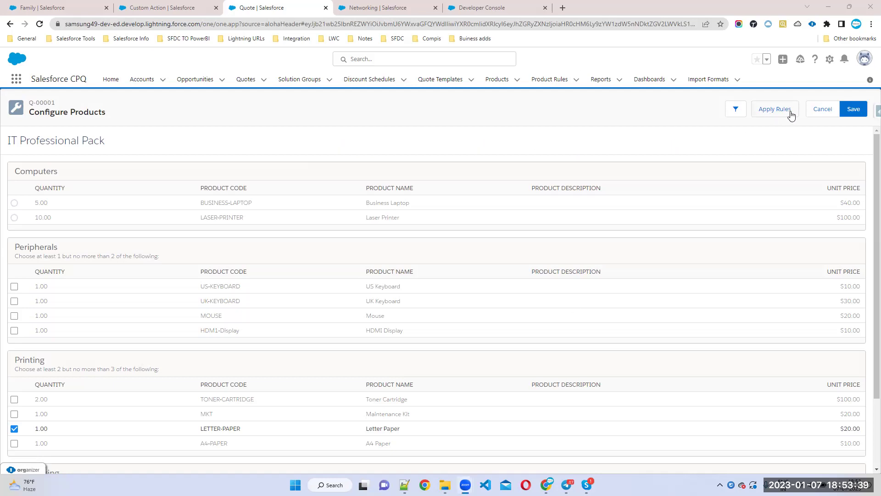
{"action": "left_click", "coordinate": [814, 109]}
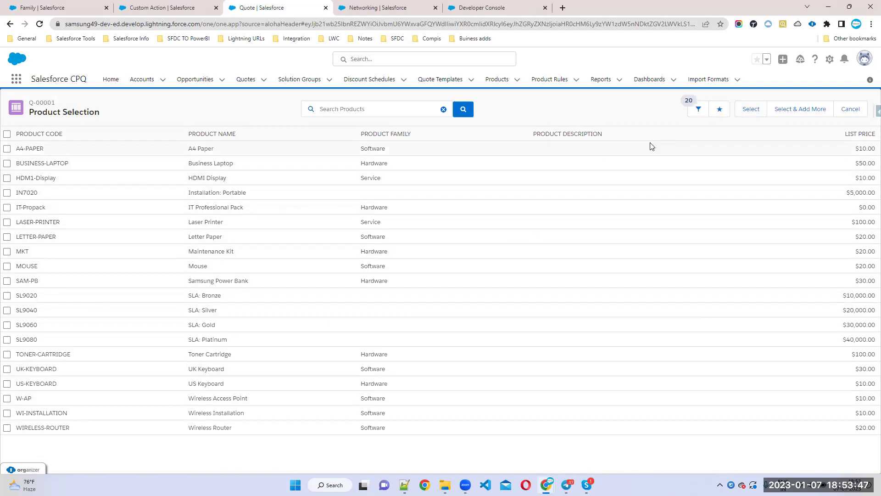
{"action": "left_click", "coordinate": [747, 112]}
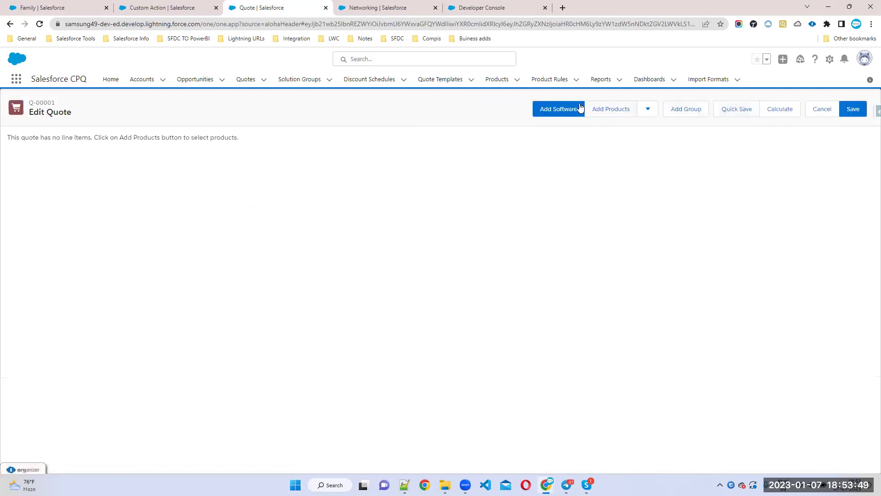
- Examine the product filter used by the quote's Add Software action, and return to the quote editor
{"action": "left_click", "coordinate": [551, 114]}
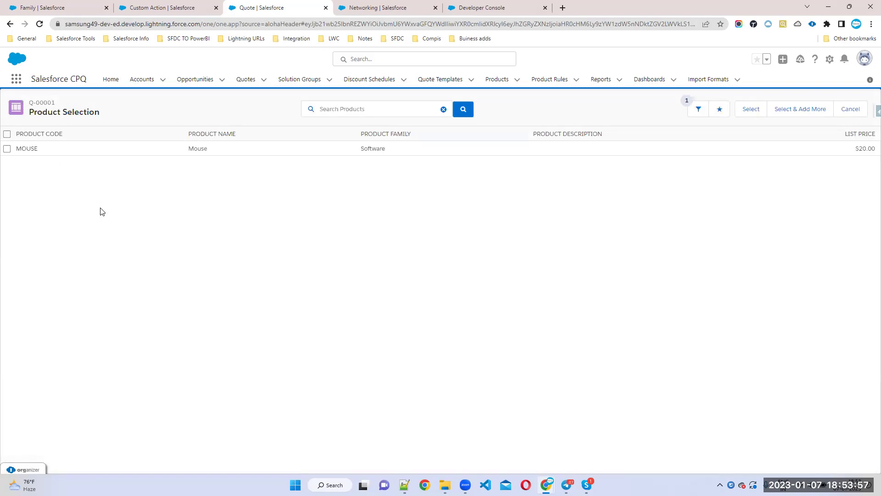
{"action": "left_click", "coordinate": [696, 112]}
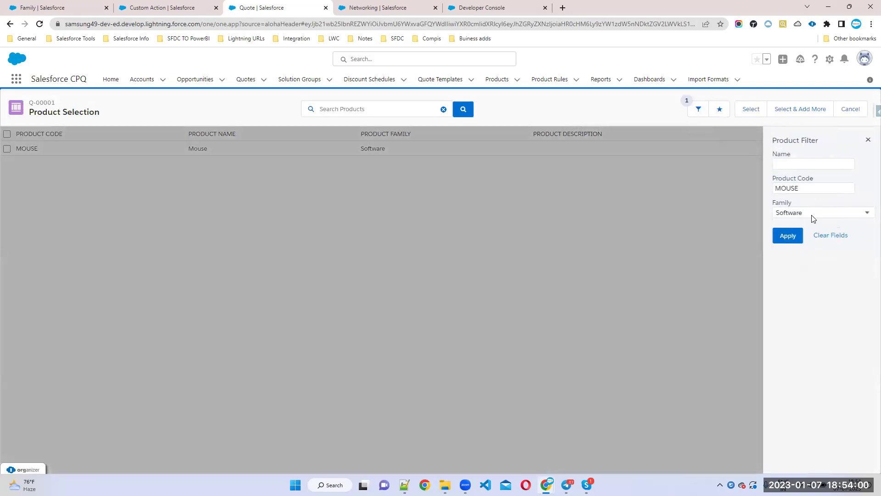
{"action": "left_click", "coordinate": [867, 139]}
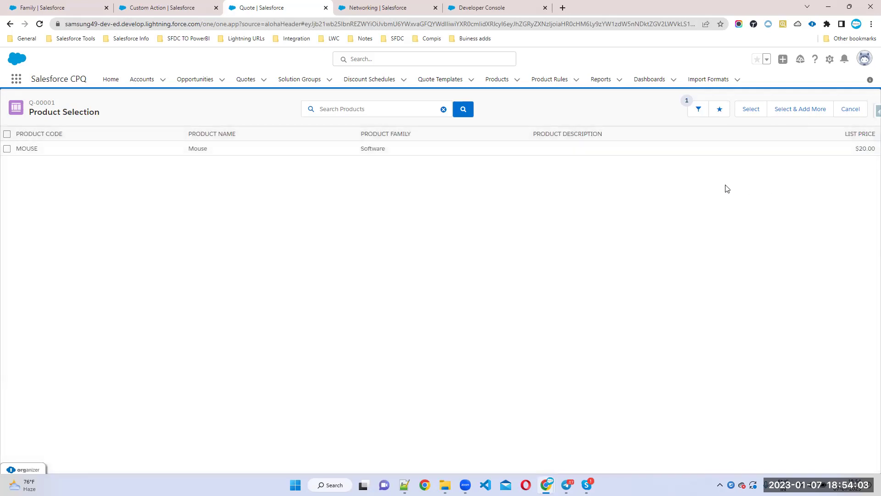
{"action": "left_click", "coordinate": [851, 109]}
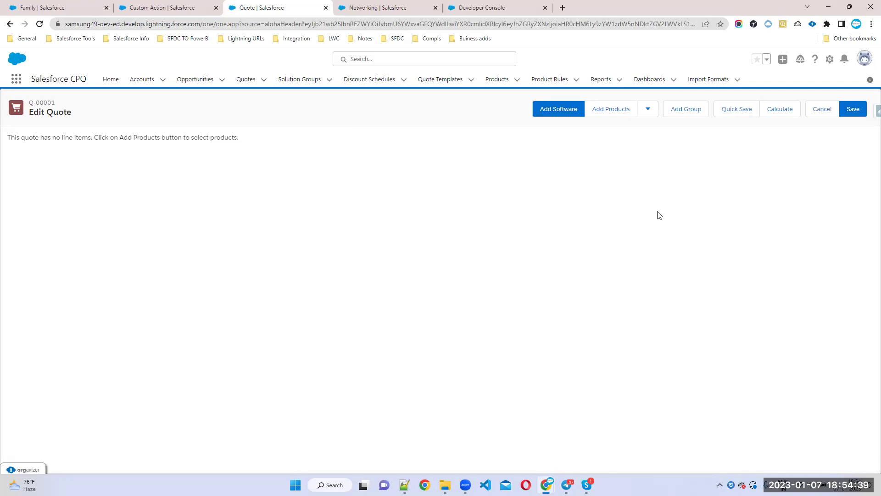
- Switch to the Developer Console notes and add the line "Region : US UK" below the configuration attribute text
{"action": "left_click", "coordinate": [504, 7]}
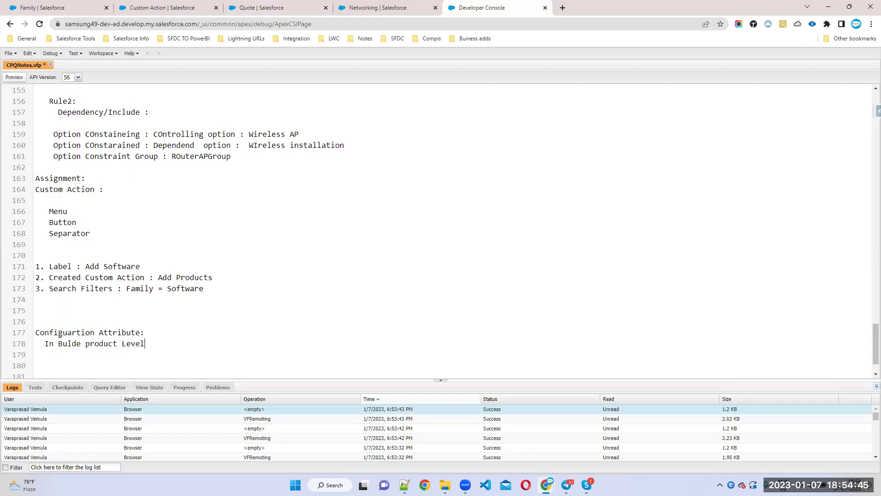
{"action": "key", "text": "Return"}
{"action": "key", "text": "BackSpace"}
{"action": "type", "text": "Req"}
{"action": "key", "text": "BackSpace"}
{"action": "type", "text": "gion : US UK"}
{"action": "scroll", "coordinate": [157, 360], "scroll_direction": "down", "scroll_amount": 3}
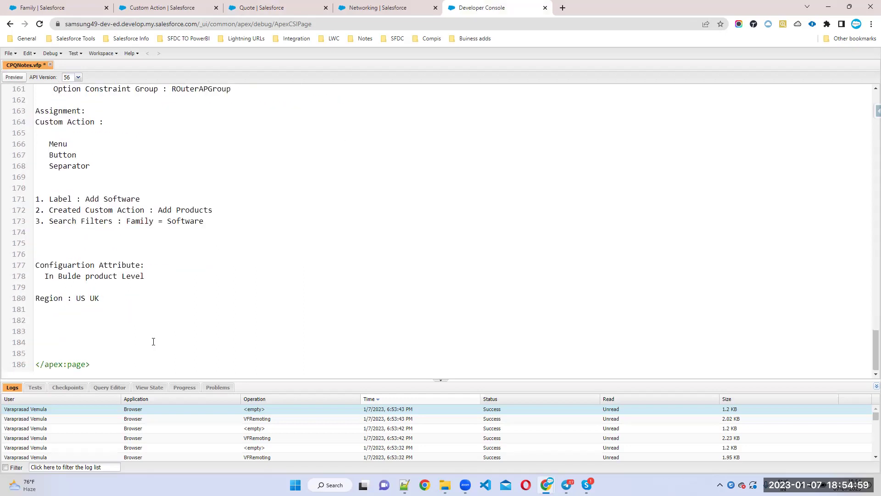
{"action": "left_click_drag", "start_coordinate": [106, 302], "coordinate": [35, 297]}
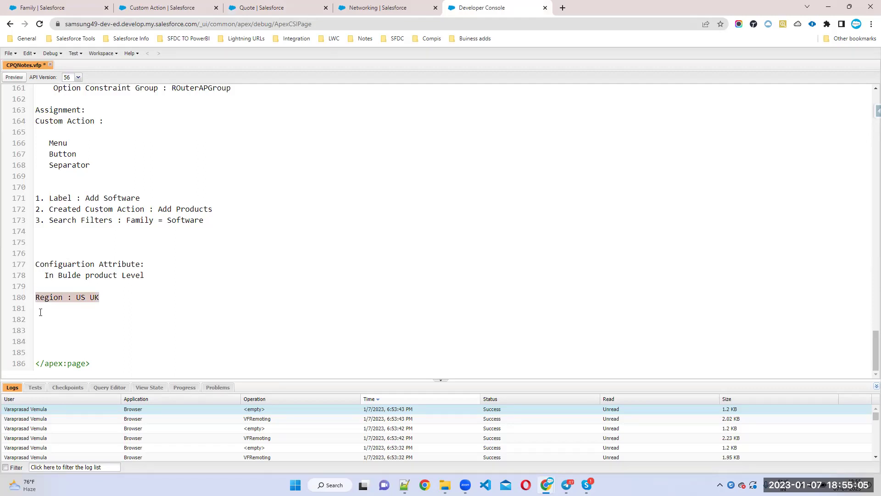
- Add the note "Step1 : We need to create same field in Product option Object." below the Region line
{"action": "left_click", "coordinate": [43, 298]}
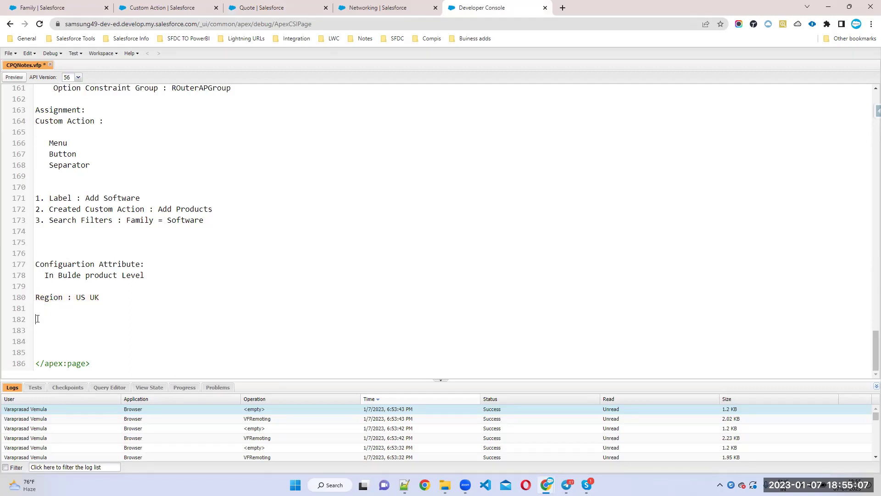
{"action": "type", "text": "Step1 : We need to create same field"}
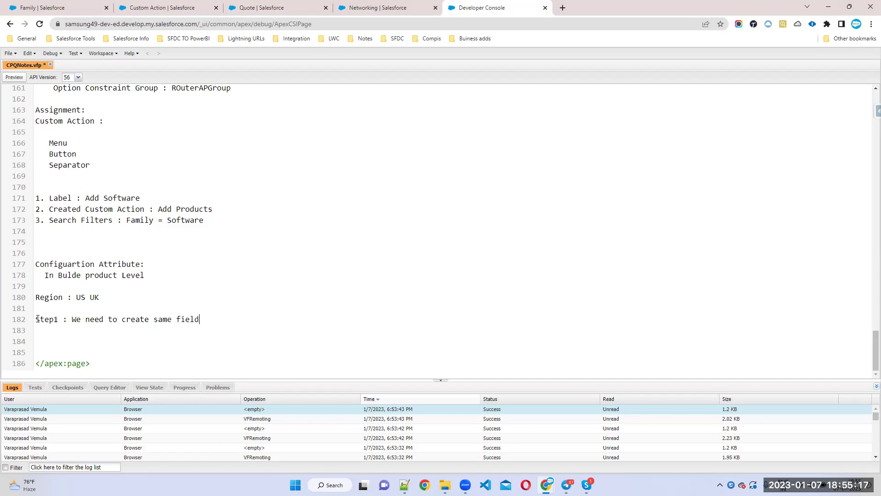
{"action": "type", "text": " in Product option Object."}
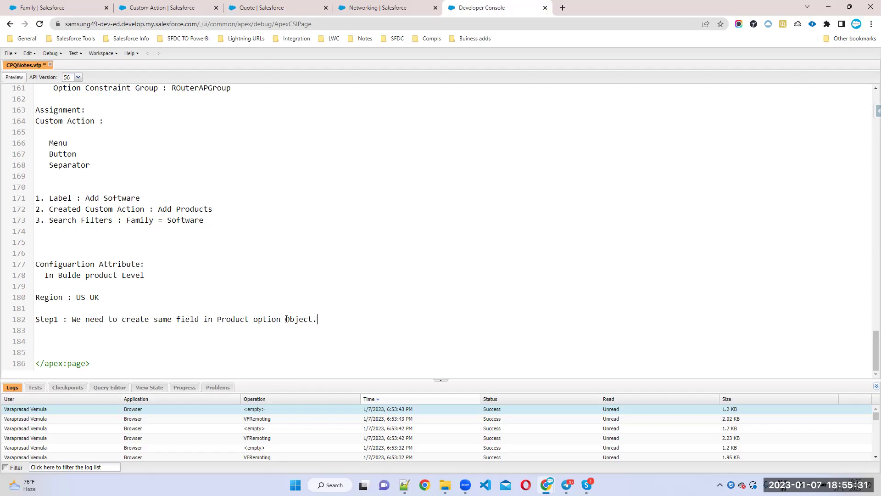
- Find the Product Option object in Object Manager by searching for "Option", and start a new custom field on it
{"action": "left_click", "coordinate": [163, 8]}
{"action": "left_click", "coordinate": [87, 107]}
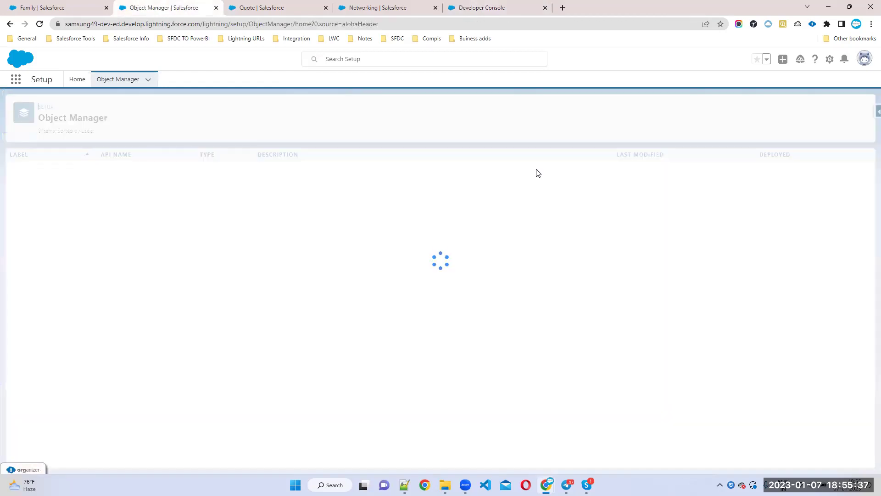
{"action": "left_click", "coordinate": [733, 111]}
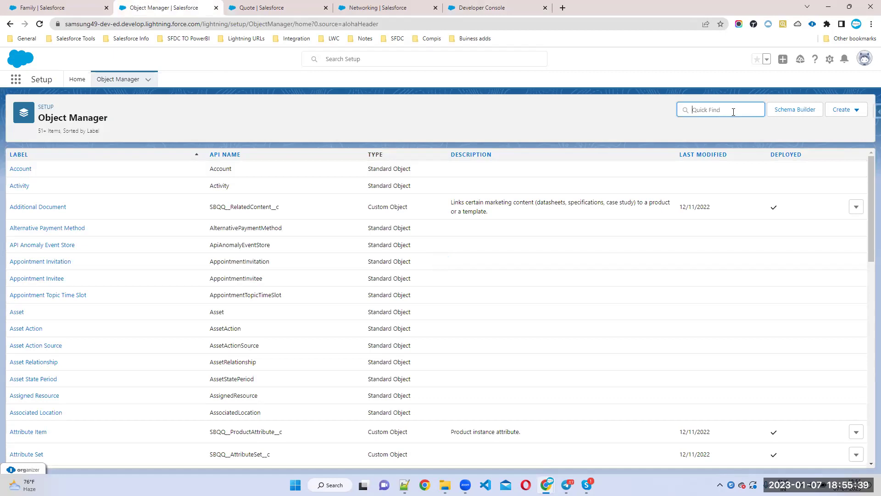
{"action": "type", "text": "Option"}
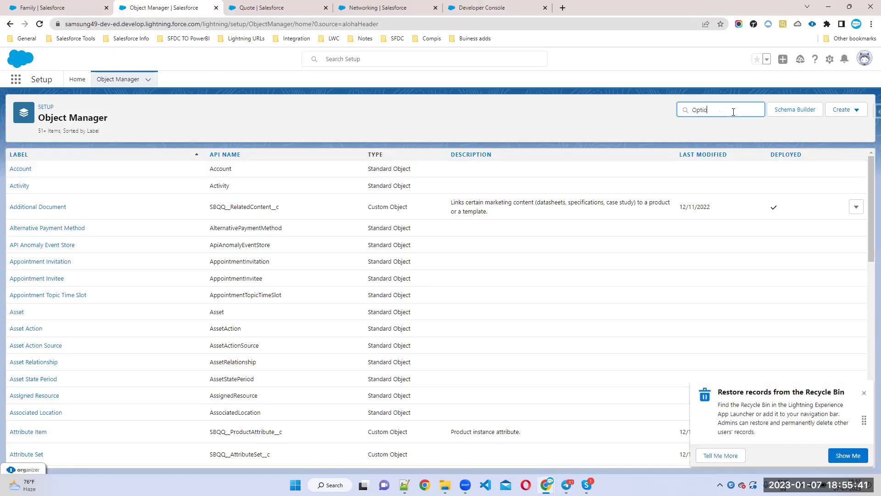
{"action": "left_click", "coordinate": [864, 392]}
{"action": "left_click", "coordinate": [32, 195]}
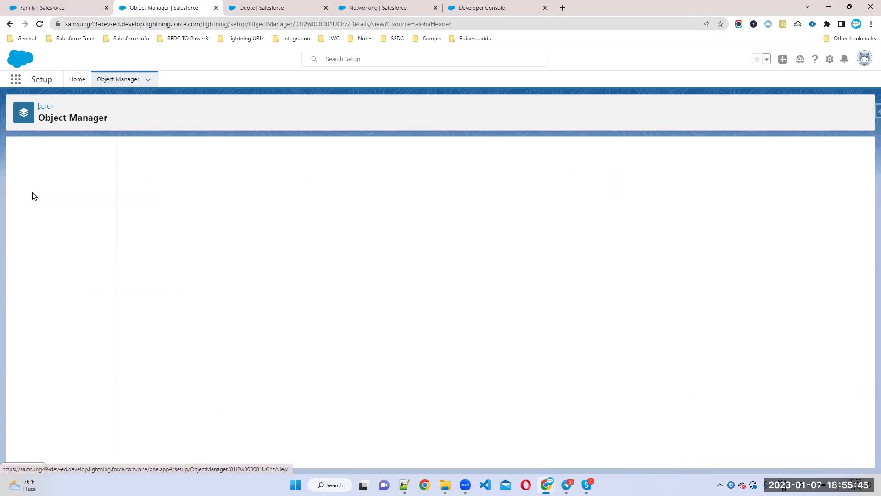
{"action": "left_click", "coordinate": [55, 170]}
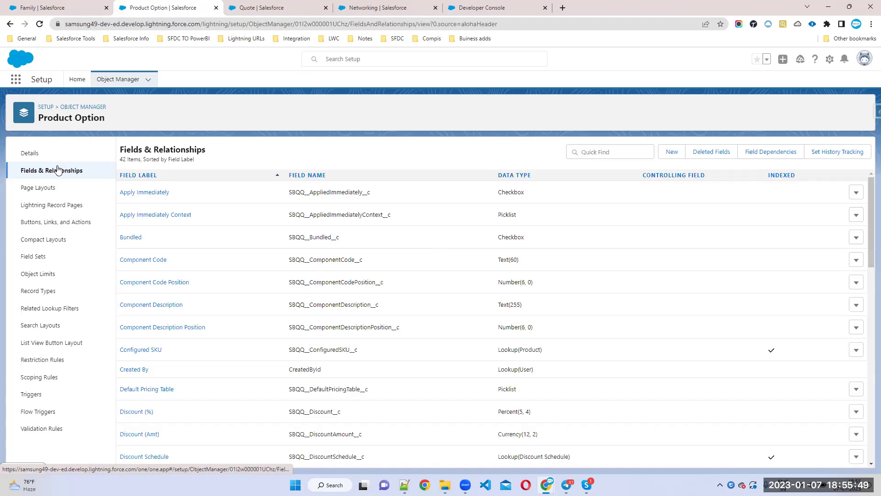
{"action": "left_click", "coordinate": [673, 152]}
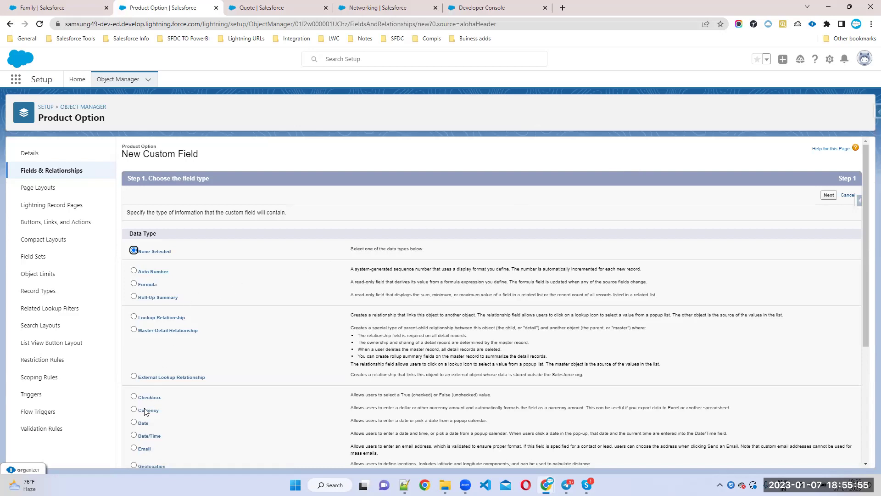
- Choose Picklist as the data type of the new Product Option field and continue to its details
{"action": "scroll", "coordinate": [171, 387], "scroll_direction": "down", "scroll_amount": 3}
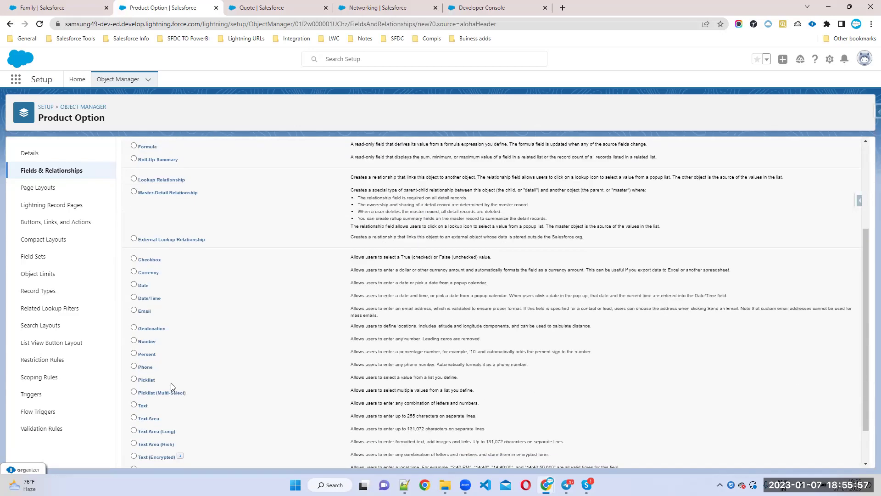
{"action": "left_click", "coordinate": [153, 381]}
{"action": "scroll", "coordinate": [634, 349], "scroll_direction": "up", "scroll_amount": 3}
{"action": "left_click", "coordinate": [830, 196]}
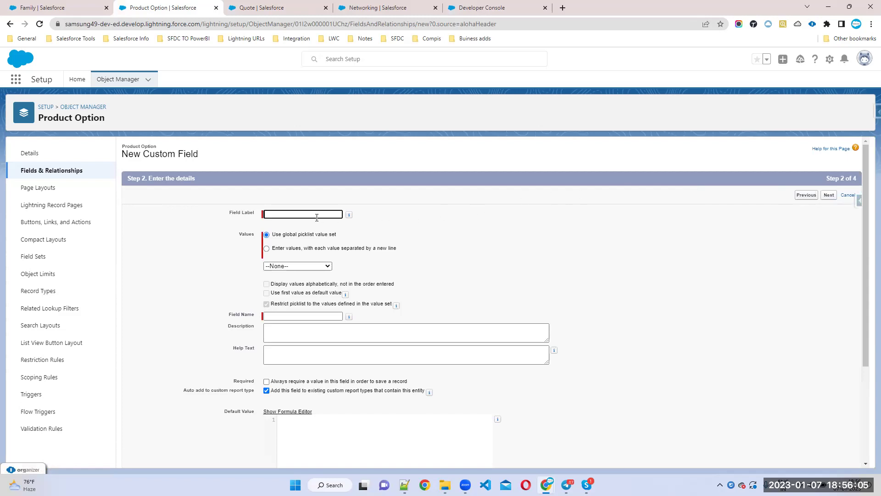
- Label the picklist field Region, enter US and UK as its own values on separate lines, and continue to field-level security
{"action": "type", "text": "Region"}
{"action": "left_click", "coordinate": [266, 248]}
{"action": "left_click", "coordinate": [273, 271]}
{"action": "type", "text": "US "}
{"action": "type", "text": "UK"}
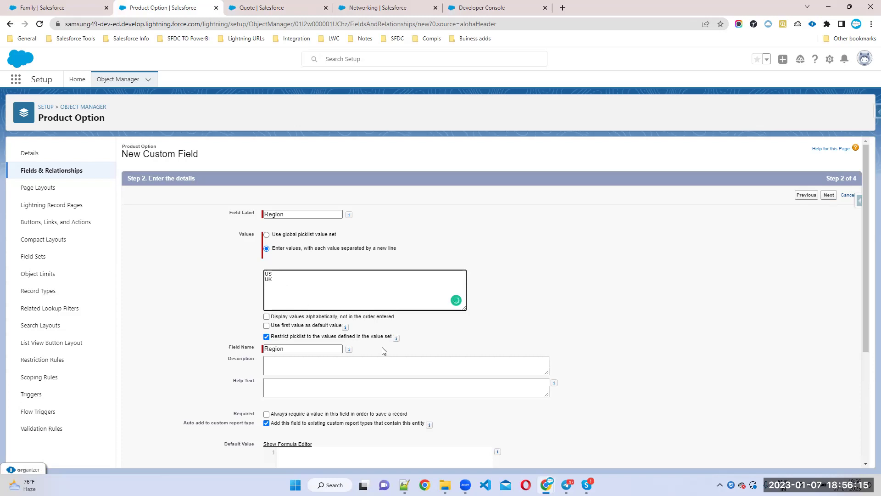
{"action": "scroll", "coordinate": [383, 349], "scroll_direction": "down", "scroll_amount": 3}
{"action": "scroll", "coordinate": [663, 401], "scroll_direction": "down", "scroll_amount": 1}
{"action": "left_click", "coordinate": [829, 457]}
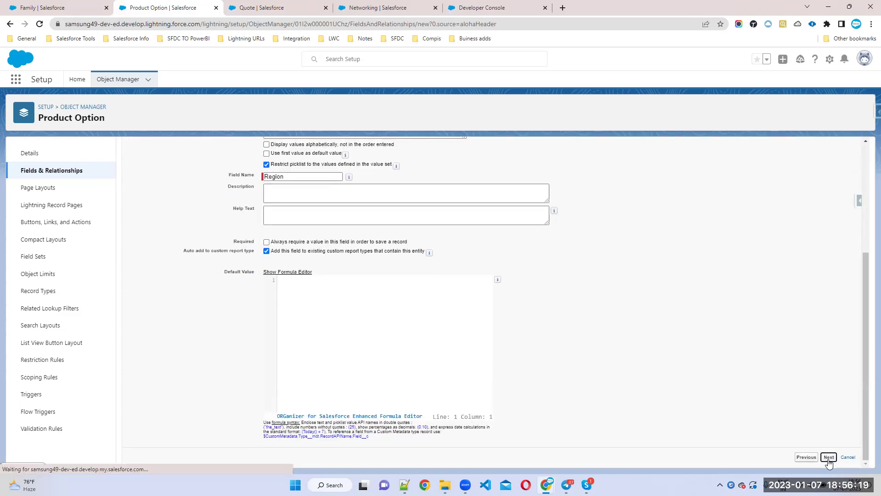
- Make the Region field visible to all profiles and save it
{"action": "left_click", "coordinate": [602, 271]}
{"action": "left_click", "coordinate": [828, 197]}
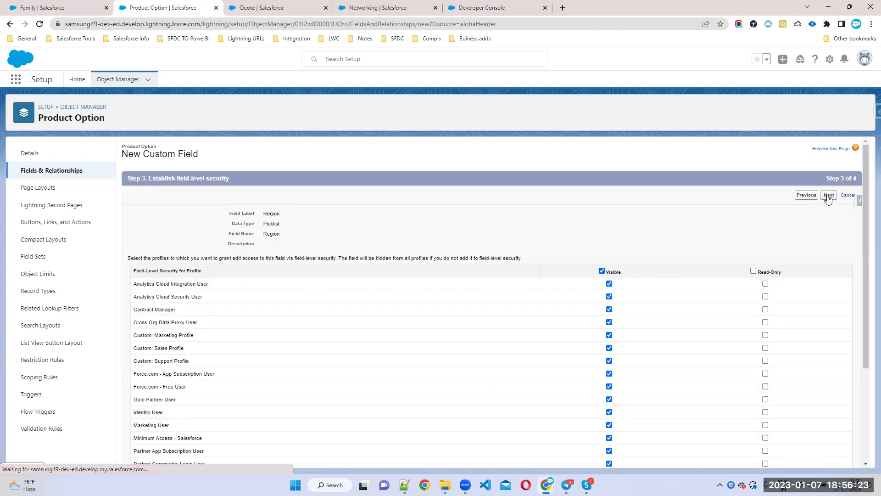
{"action": "left_click", "coordinate": [836, 329]}
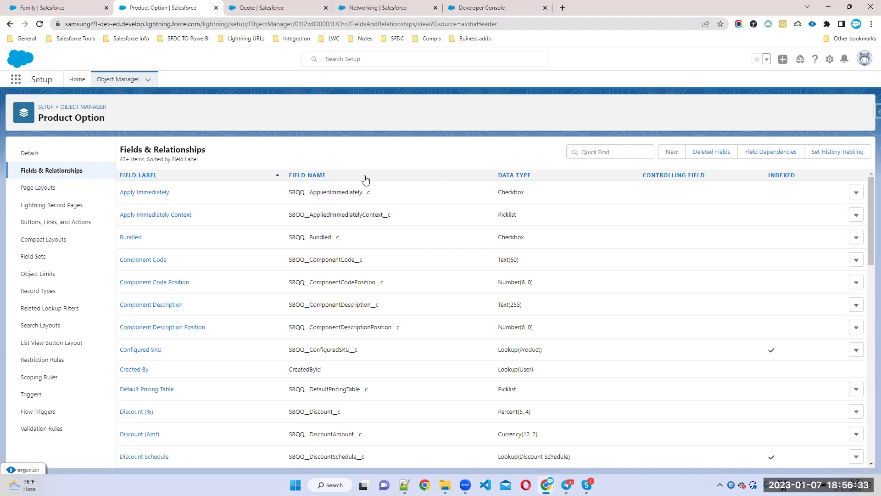
- Find the Region field on Product Option, copy its API name, and append "(Region__c)" to the Step1 line in the Developer Console notes
{"action": "left_click", "coordinate": [594, 152]}
{"action": "type", "text": "reg"}
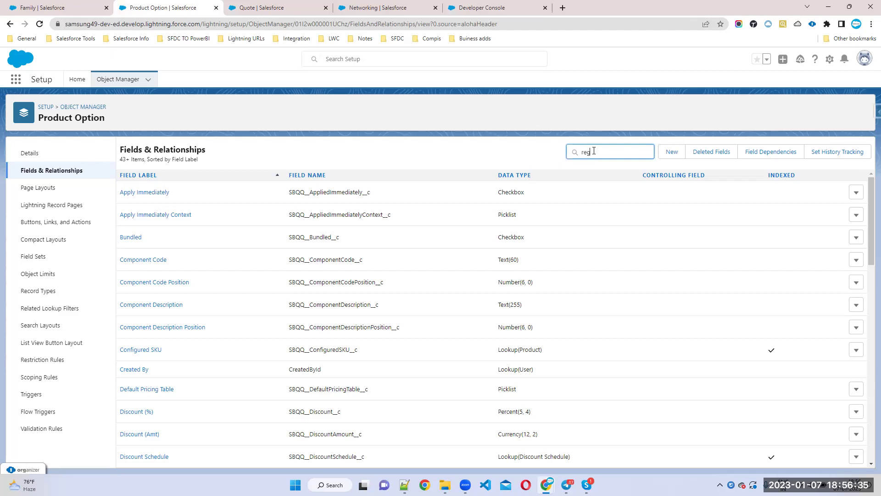
{"action": "type", "text": "i"}
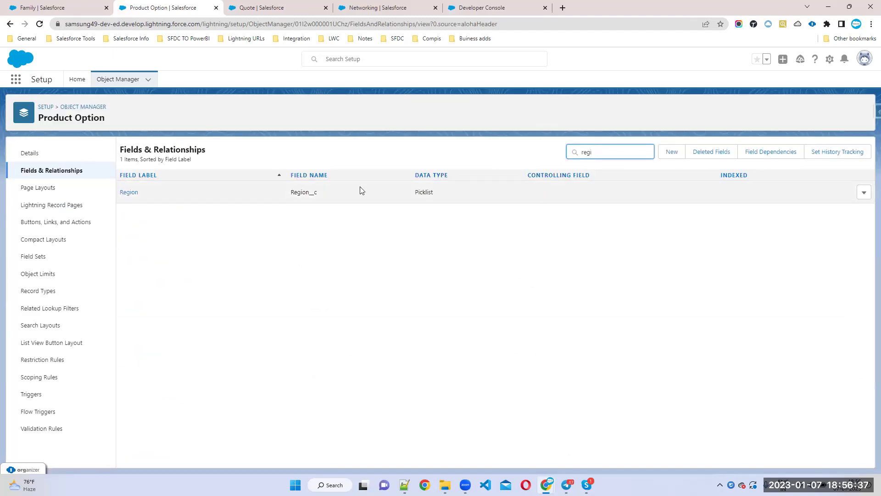
{"action": "double_click", "coordinate": [300, 192]}
{"action": "key", "text": "ctrl+c"}
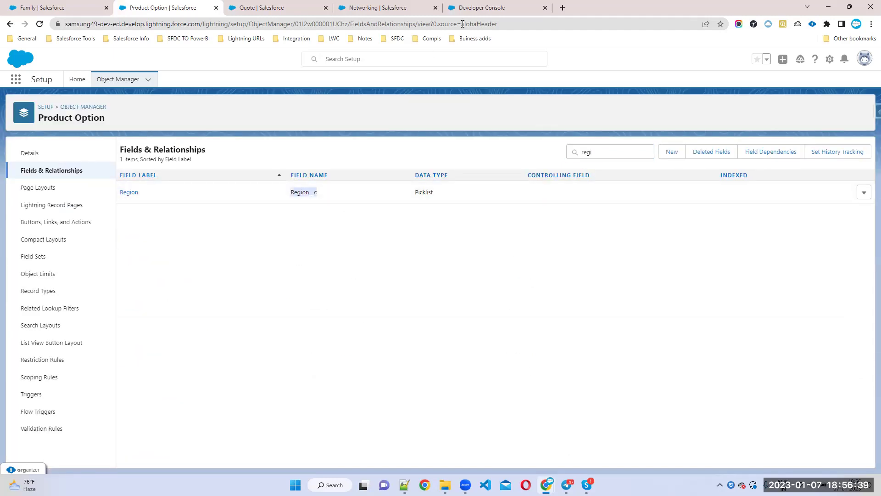
{"action": "left_click", "coordinate": [473, 10]}
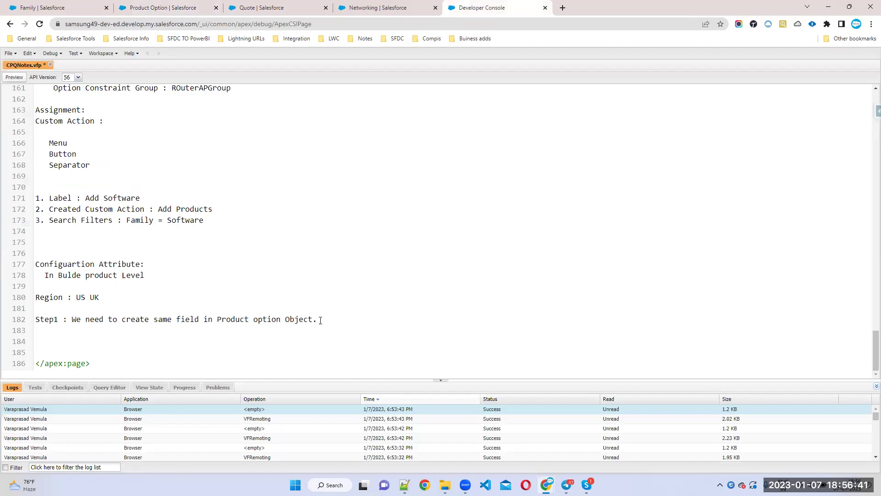
{"action": "key", "text": "ctrl+v"}
{"action": "key", "text": "Return"}
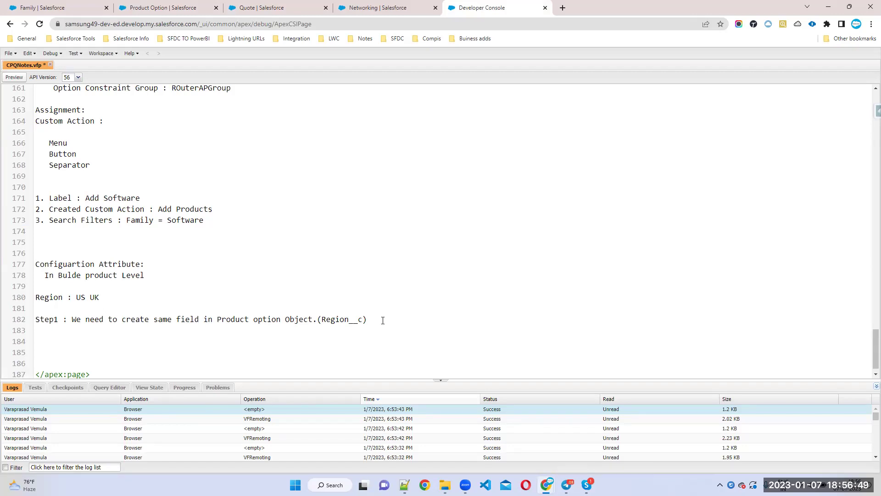
- Add the note "Step2 : We need this API name in COnfiguration Attribute object" below the Step1 line
{"action": "type", "text": "Step2 : We need this API "}
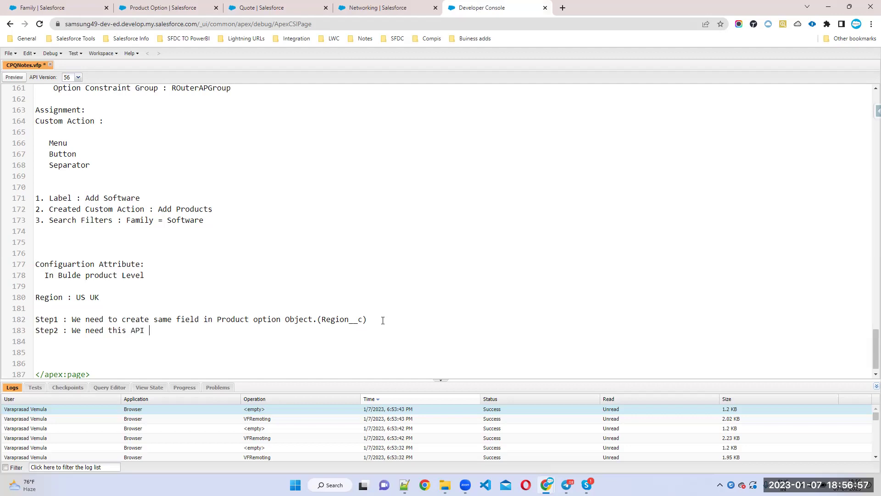
{"action": "type", "text": "name in COnfiguratio"}
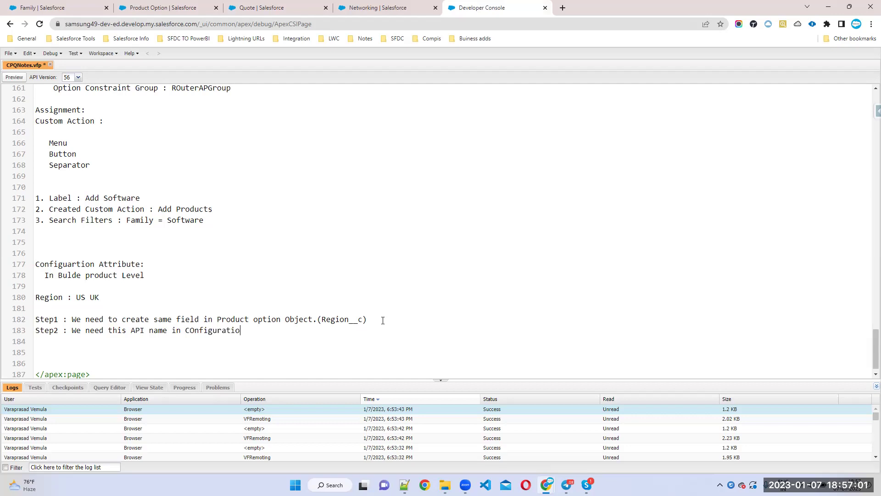
{"action": "type", "text": "n Attribute object"}
- Find Configuration Attributes in Salesforce CPQ, start a new record, and check the available Target Field options
{"action": "left_click", "coordinate": [71, 9]}
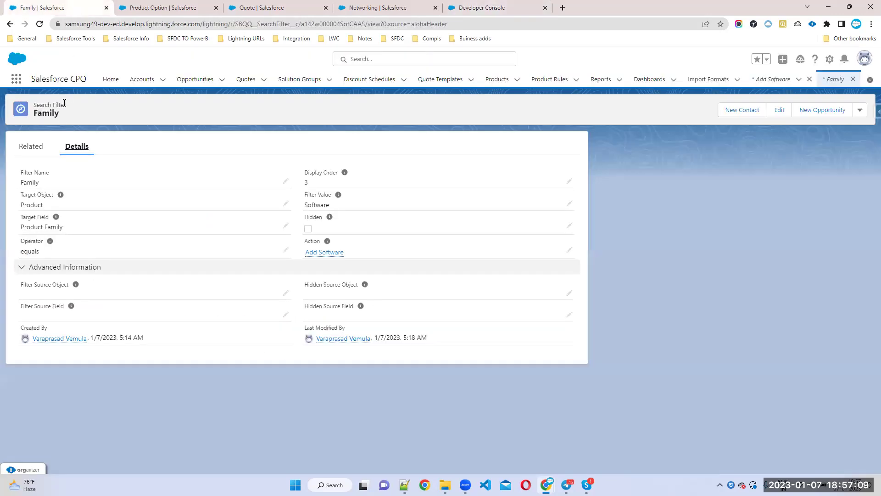
{"action": "left_click", "coordinate": [16, 81]}
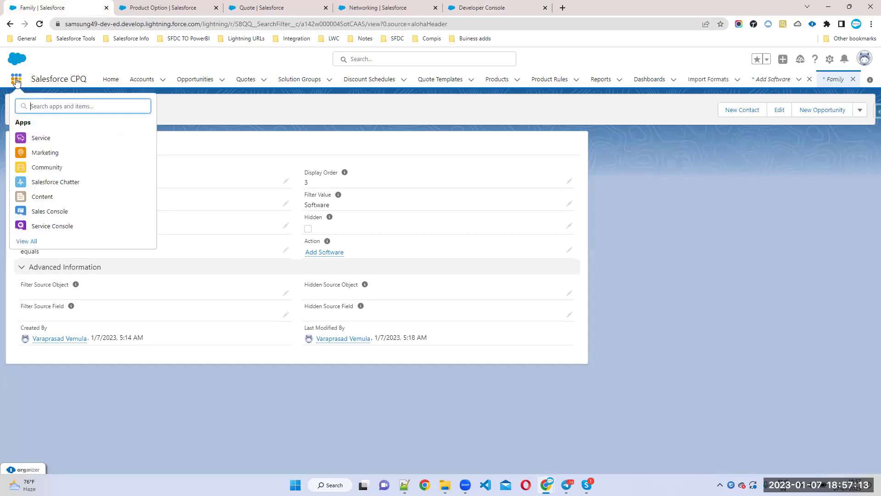
{"action": "type", "text": "confi"}
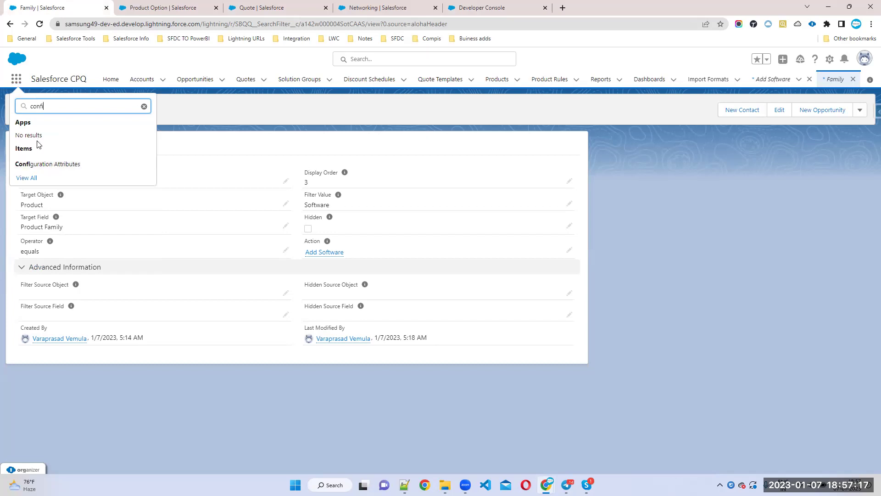
{"action": "left_click", "coordinate": [37, 164]}
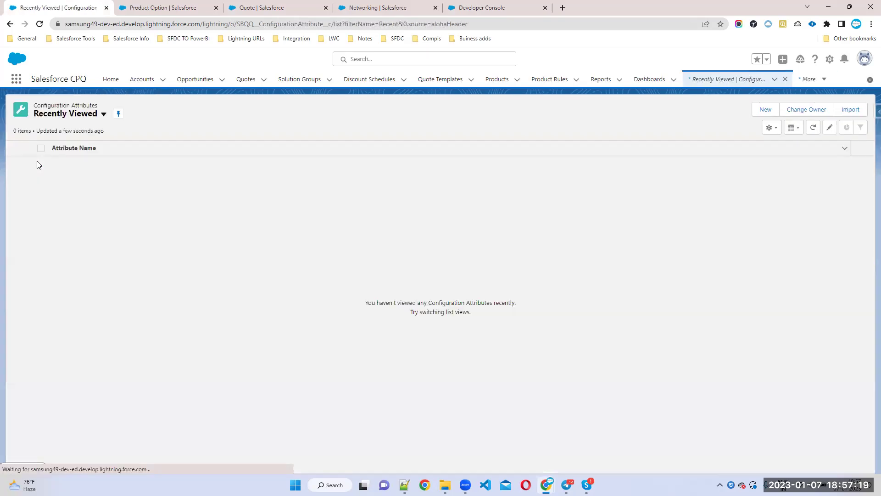
{"action": "left_click", "coordinate": [765, 110]}
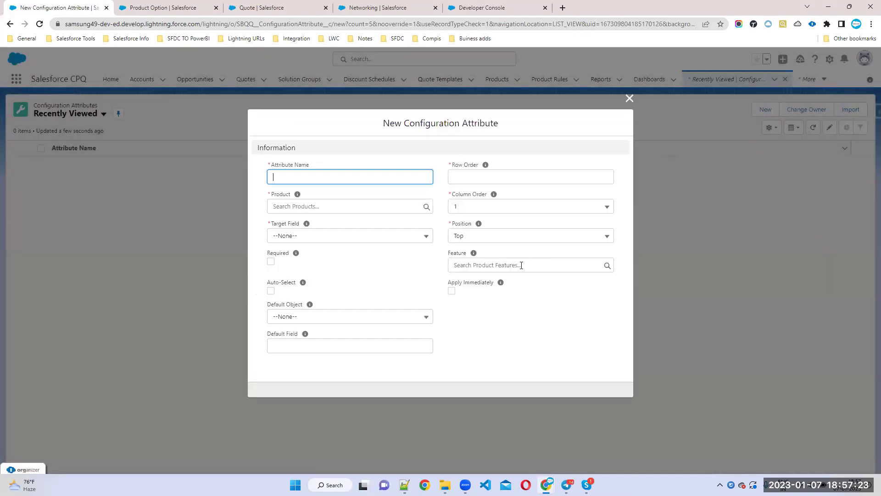
{"action": "left_click", "coordinate": [276, 222]}
{"action": "left_click", "coordinate": [301, 240]}
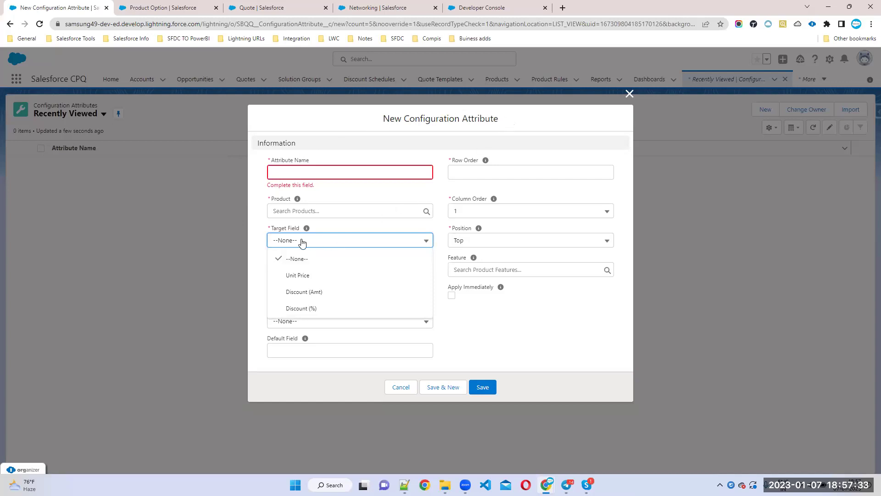
- Amend the Step2 note to read "We need to add this API name in COnfiguration Attribute object In Target Field."
{"action": "left_click", "coordinate": [494, 6]}
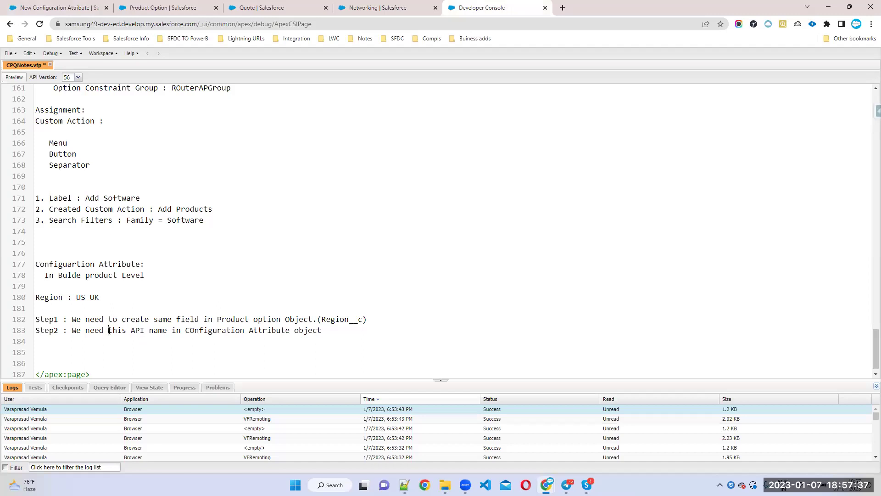
{"action": "type", "text": "to add "}
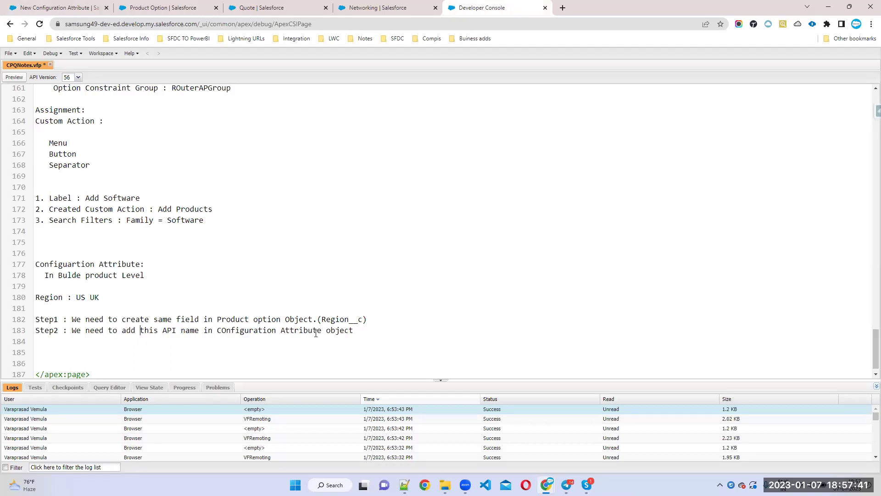
{"action": "type", "text": " In Target Field."}
- Find the Configuration Attribute object in Object Manager by searching for "Configura", and open its fields and relationships
{"action": "left_click", "coordinate": [85, 6]}
{"action": "left_click", "coordinate": [159, 6]}
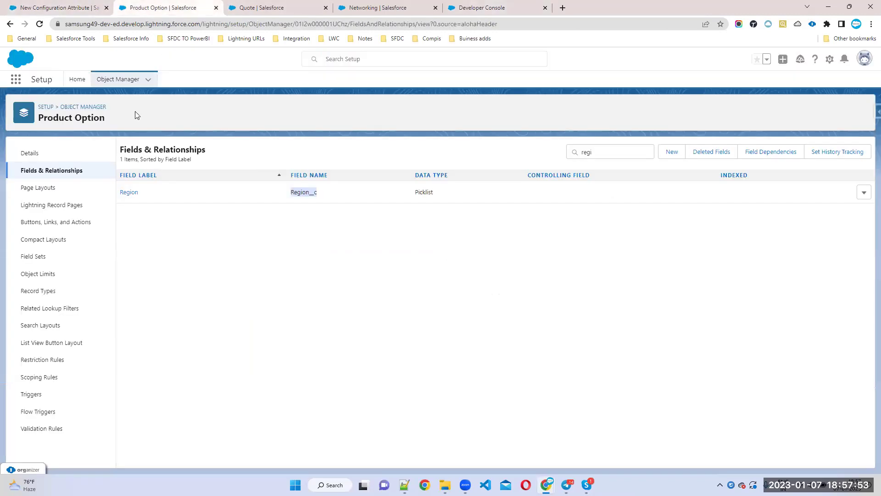
{"action": "left_click", "coordinate": [84, 107]}
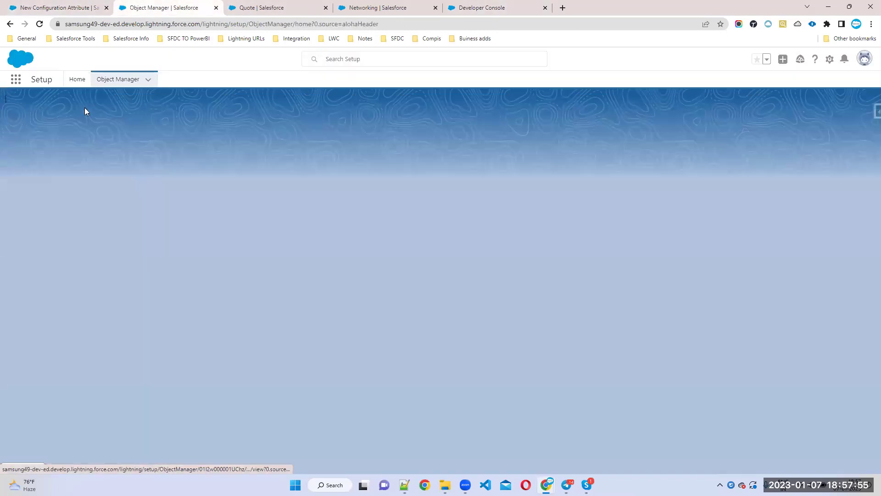
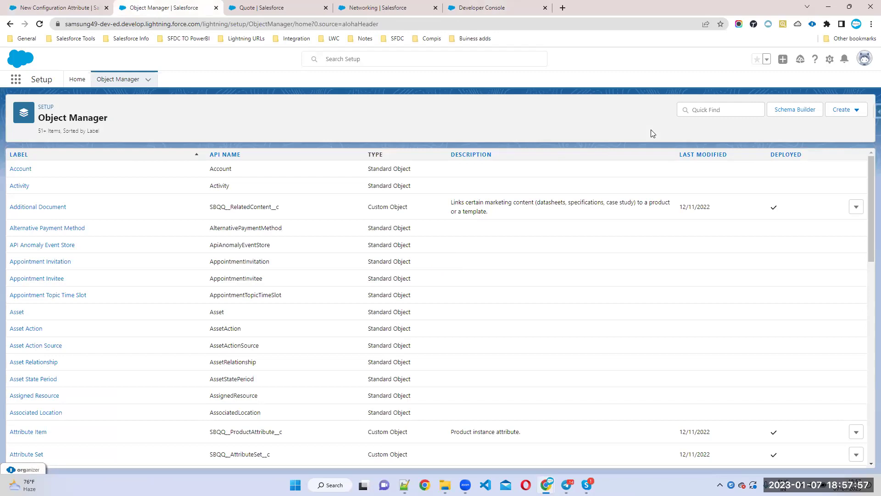
{"action": "left_click", "coordinate": [702, 111]}
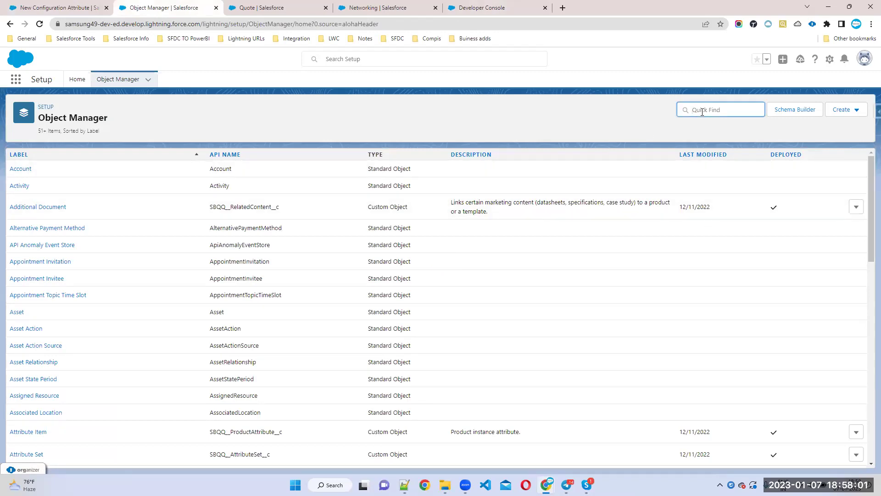
{"action": "type", "text": "Corfigura"}
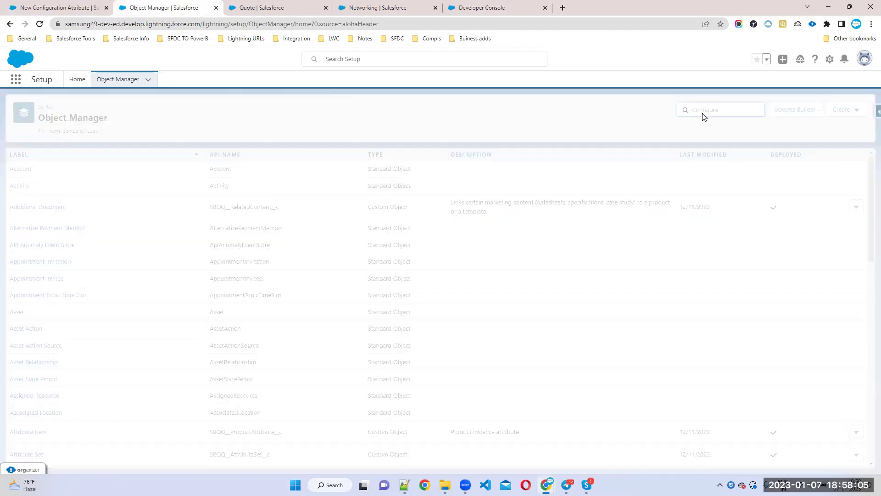
{"action": "left_click", "coordinate": [46, 176]}
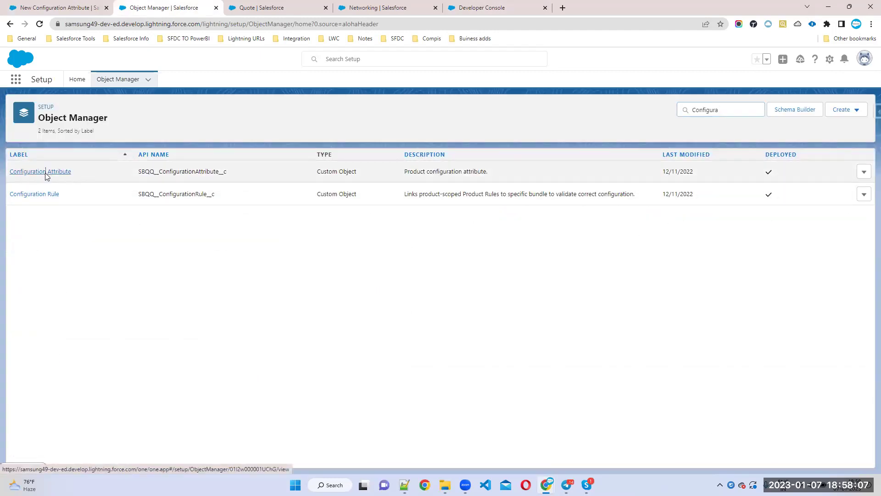
{"action": "left_click", "coordinate": [46, 175]}
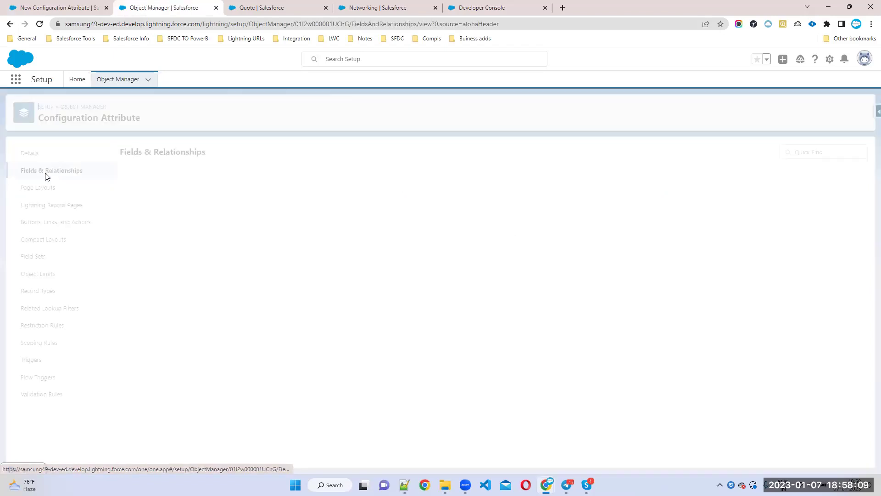
- Find the Target Field picklist of Configuration Attribute and start adding new picklist values to it
{"action": "left_click", "coordinate": [611, 152]}
{"action": "type", "text": "Targe"}
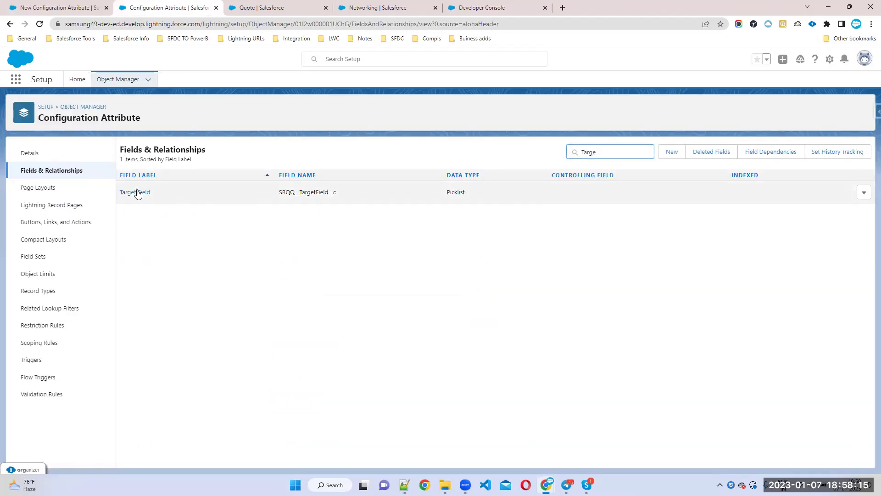
{"action": "left_click", "coordinate": [136, 193]}
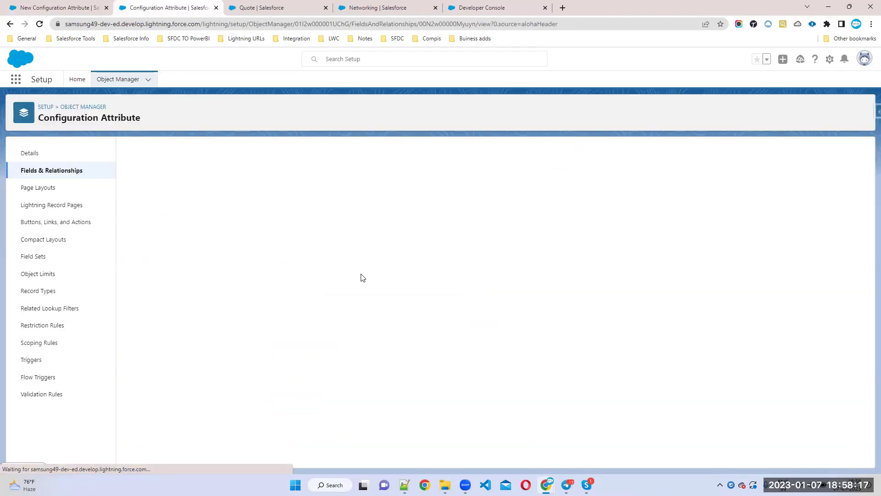
{"action": "scroll", "coordinate": [358, 238], "scroll_direction": "down", "scroll_amount": 5}
{"action": "left_click", "coordinate": [357, 353]}
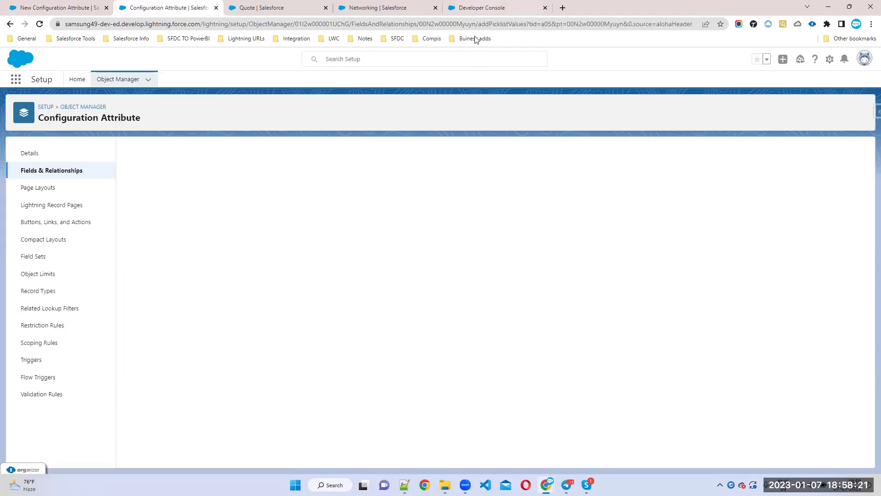
- Add Region__c, copied from the Step1 note, as a Target Field picklist value for the Configuration Attribute and Global Attribute record types, and save
{"action": "left_click", "coordinate": [480, 7]}
{"action": "double_click", "coordinate": [325, 319]}
{"action": "key", "text": "ctrl+c"}
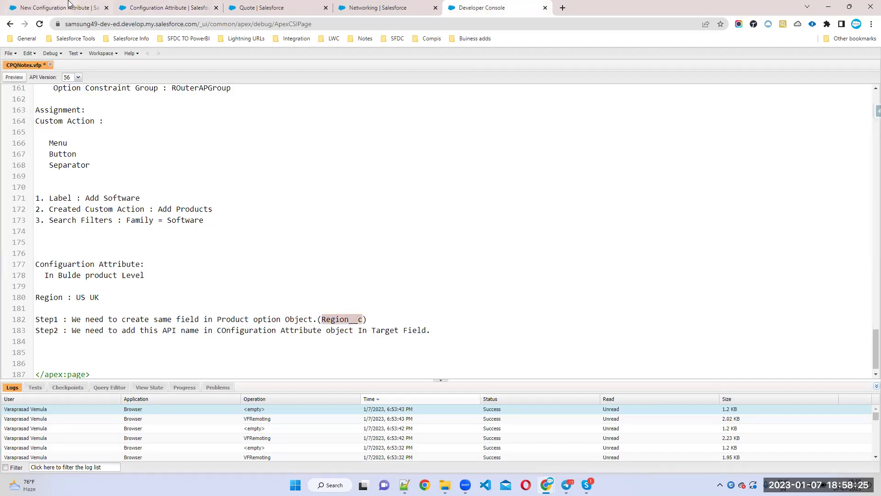
{"action": "left_click", "coordinate": [165, 8]}
{"action": "key", "text": "ctrl+v"}
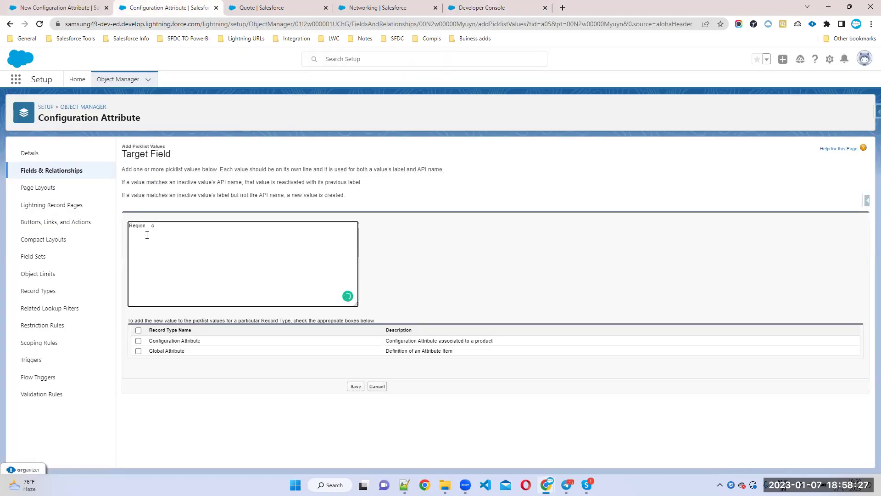
{"action": "left_click", "coordinate": [138, 340]}
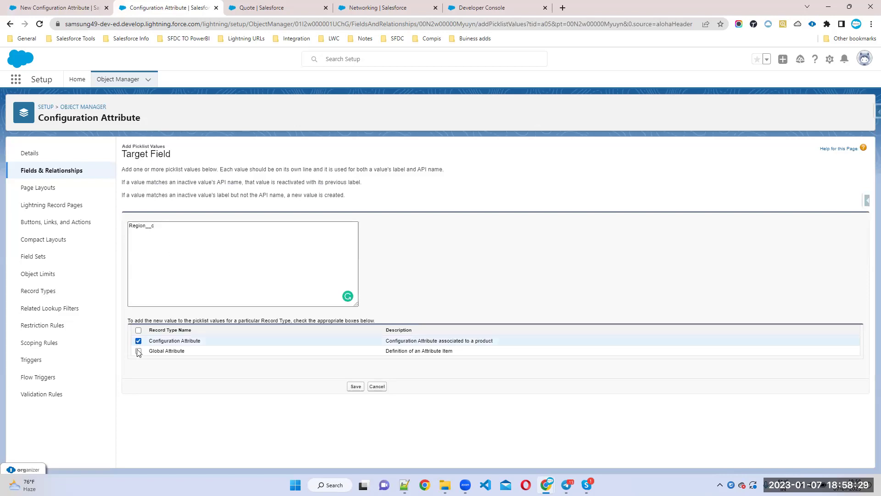
{"action": "left_click", "coordinate": [138, 351]}
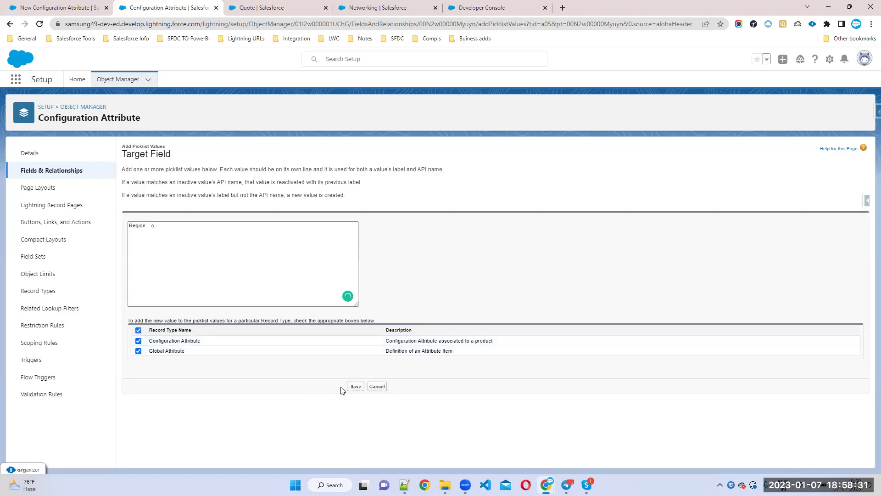
{"action": "left_click", "coordinate": [355, 386]}
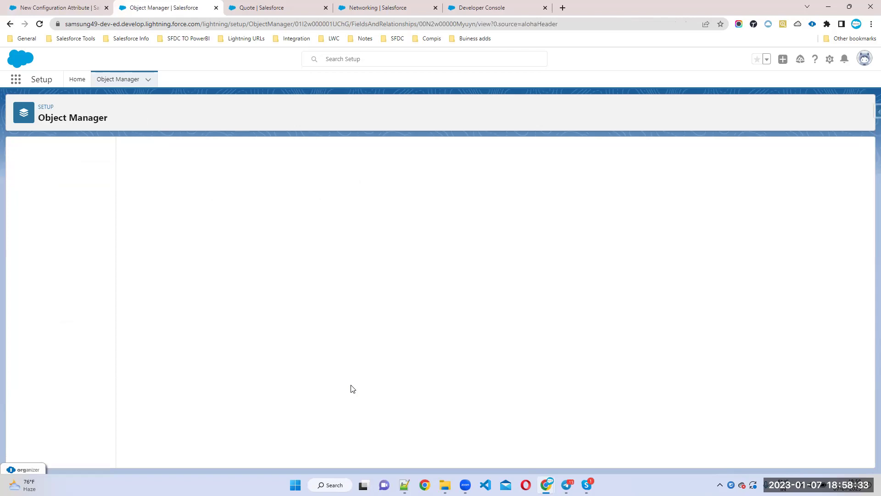
- Add the note "Step3 : We need to CReate Configuration attribute record." below Step2 in the Developer Console and save CPQNotes.vfp
{"action": "left_click", "coordinate": [498, 4]}
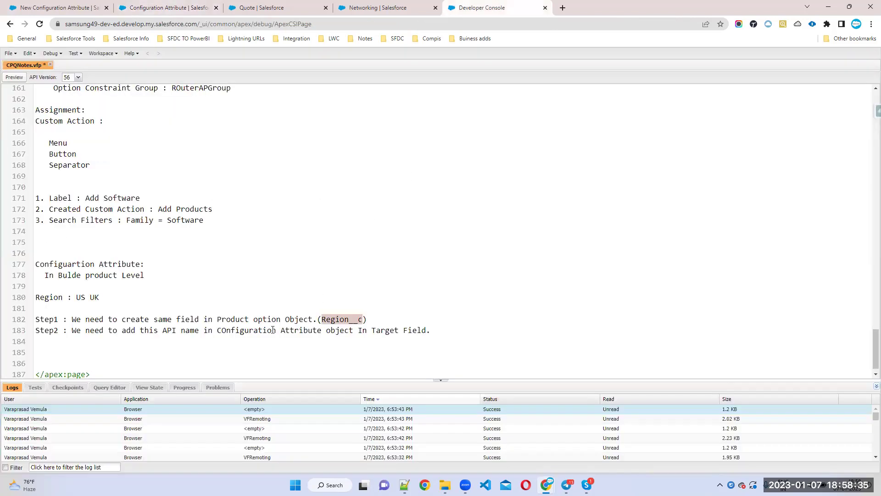
{"action": "left_click", "coordinate": [436, 334]}
{"action": "key", "text": "Return"}
{"action": "key", "text": "Tab"}
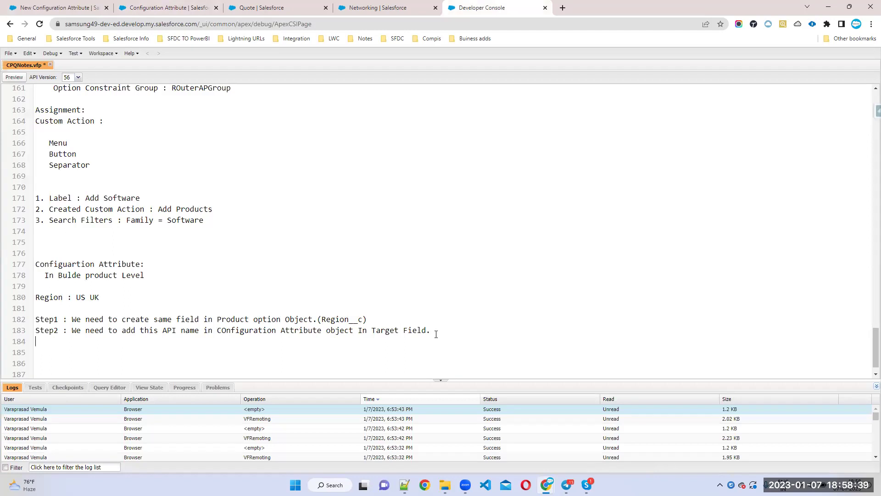
{"action": "type", "text": "Step3 : We need to CReate Configuration attribute record."}
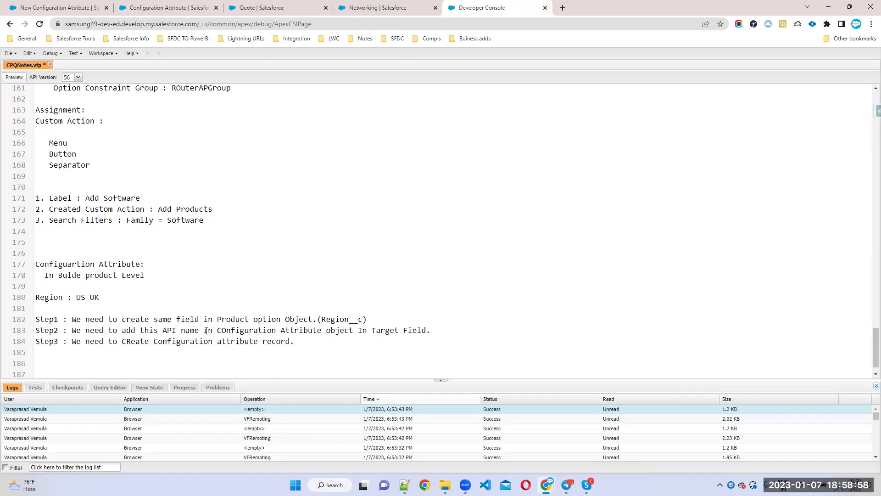
{"action": "left_click_drag", "start_coordinate": [206, 330], "coordinate": [425, 330]}
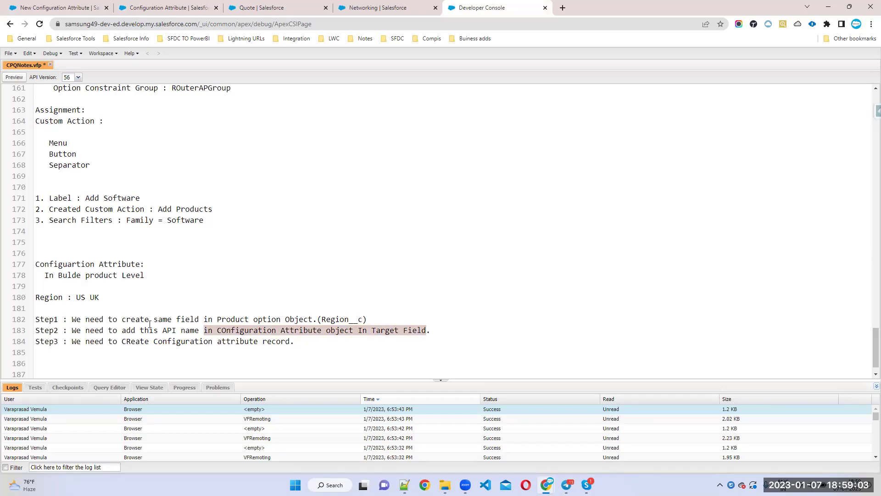
{"action": "key", "text": "ctrl+s"}
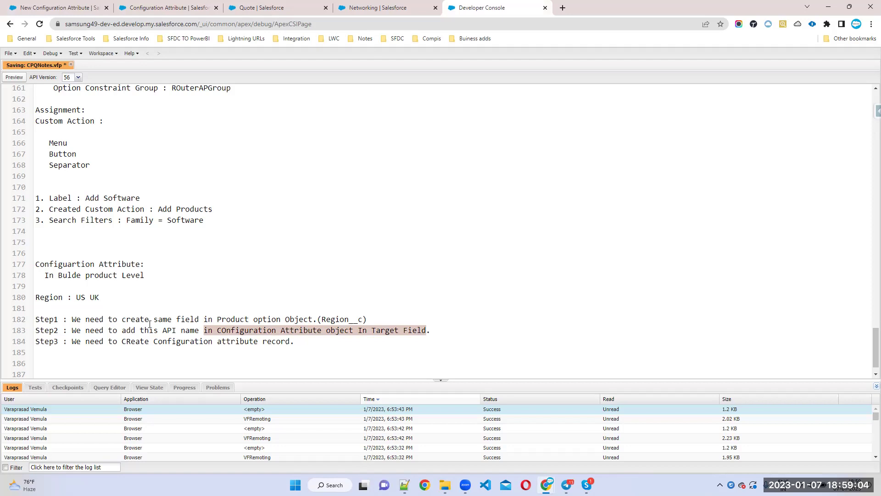
- Reload the New Configuration Attribute form, and enter Region as the attribute name and 1 as the row order
{"action": "left_click", "coordinate": [189, 9]}
{"action": "left_click", "coordinate": [61, 7]}
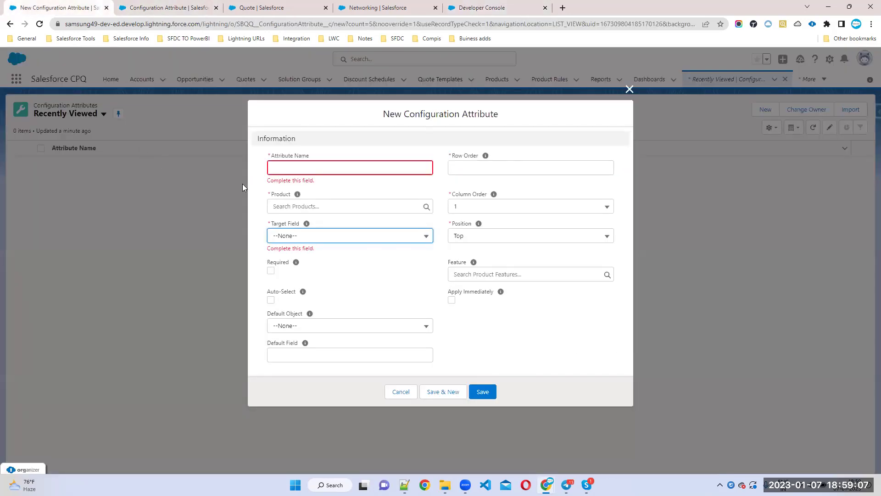
{"action": "left_click", "coordinate": [40, 23]}
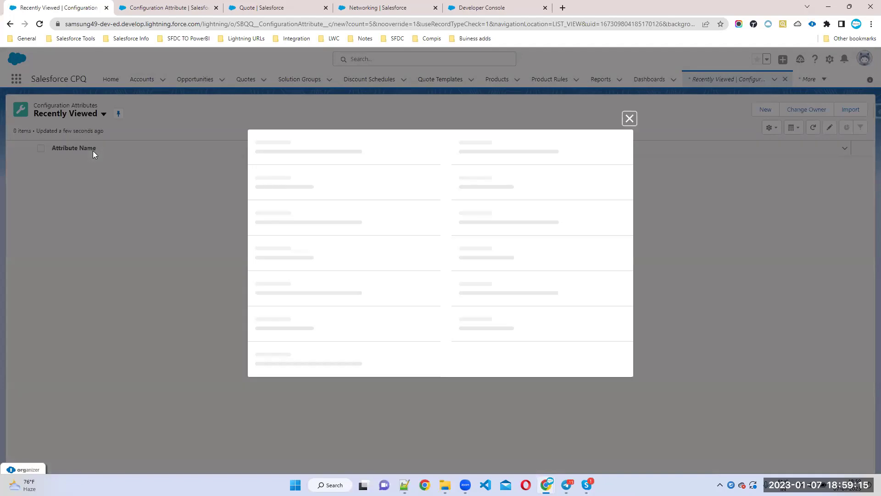
{"action": "left_click", "coordinate": [312, 170]}
{"action": "type", "text": "Region"}
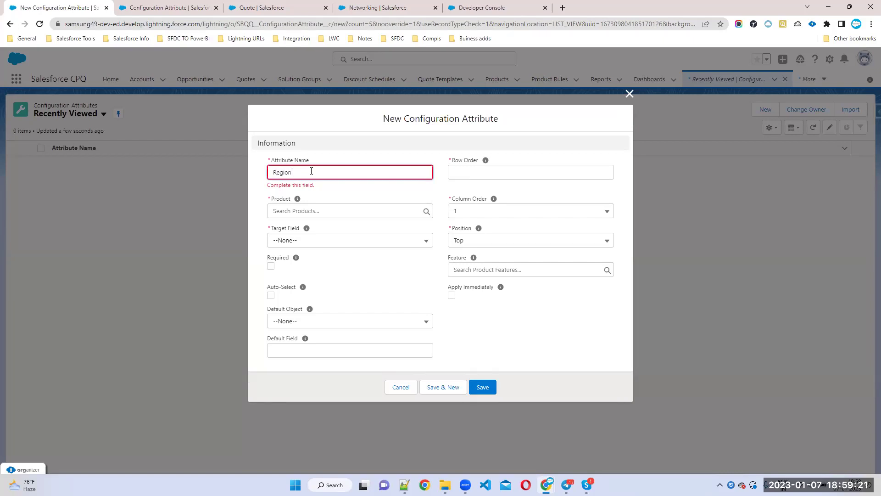
{"action": "left_click", "coordinate": [346, 162]}
{"action": "left_click", "coordinate": [473, 177]}
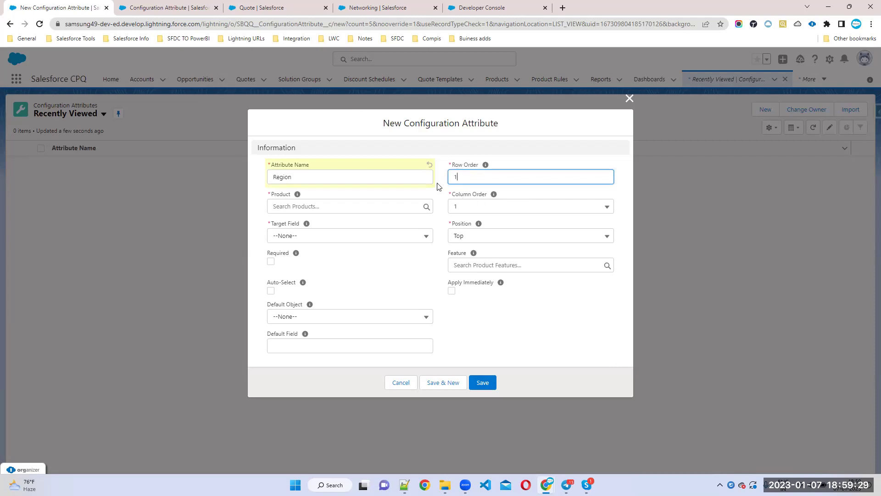
- From the quote, select the IT Professional Pack to view its product configuration page
{"action": "left_click", "coordinate": [274, 9]}
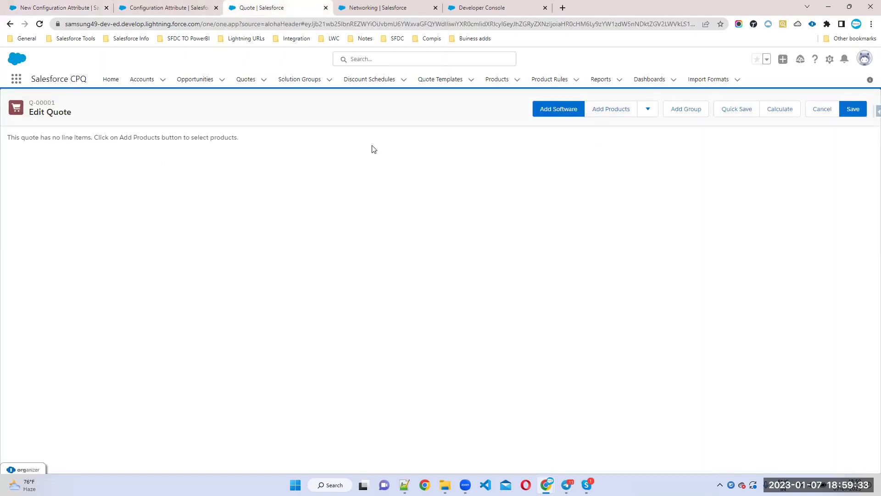
{"action": "left_click", "coordinate": [600, 112]}
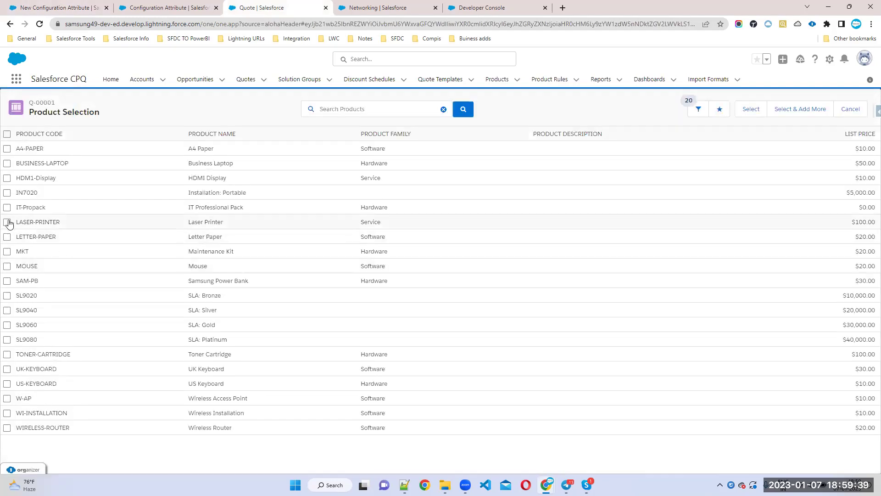
{"action": "left_click", "coordinate": [7, 207]}
{"action": "left_click", "coordinate": [748, 111]}
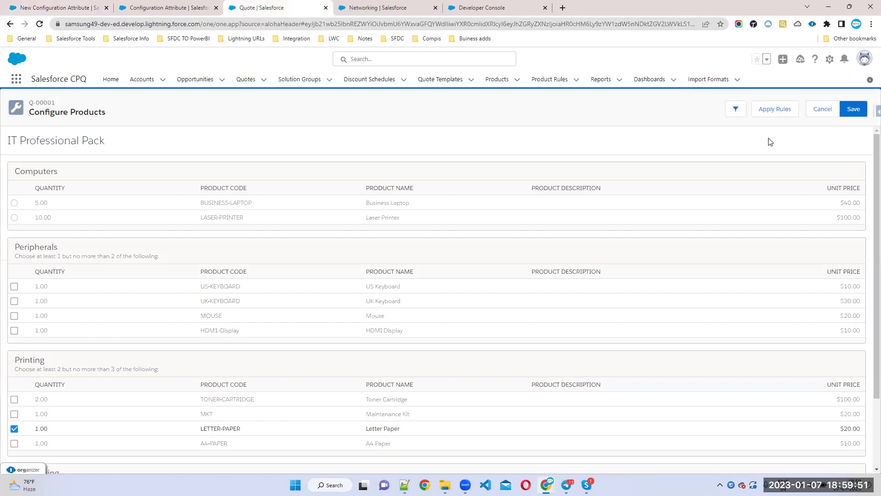
{"action": "left_click", "coordinate": [158, 7]}
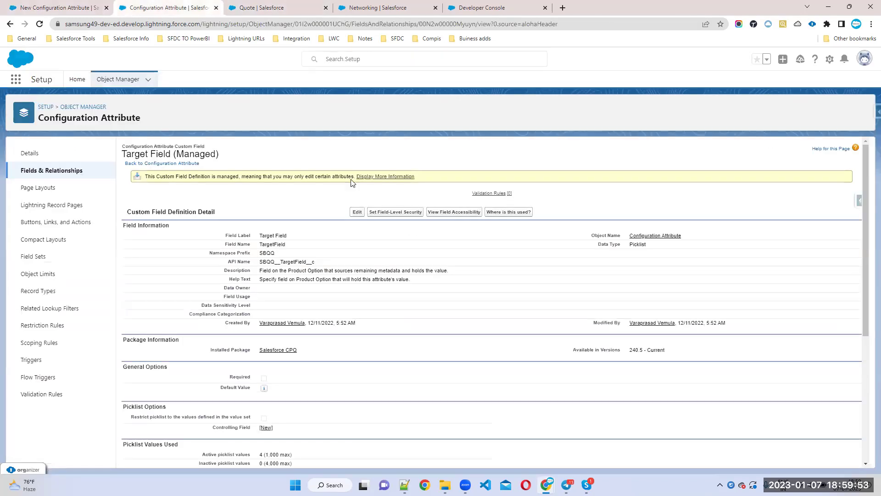
- Examine the new attribute's Column Order options and the IT Professional Pack heading area on the configuration page
{"action": "left_click", "coordinate": [62, 6]}
{"action": "left_click", "coordinate": [466, 207]}
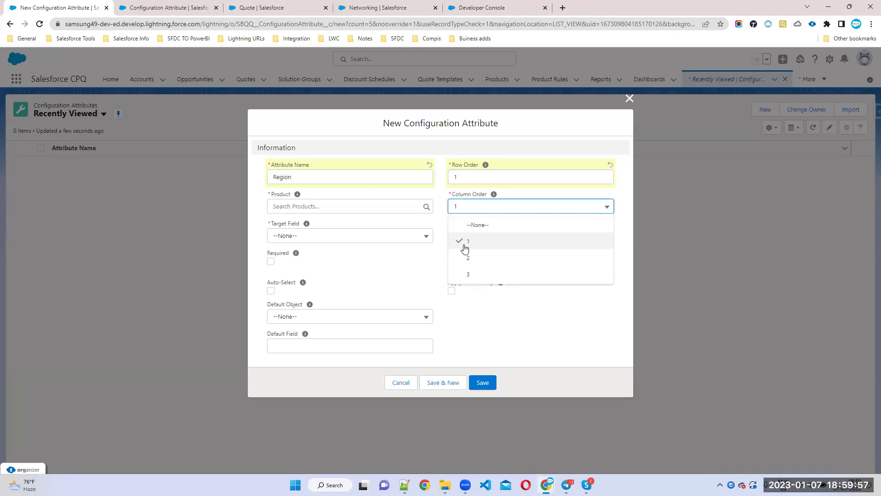
{"action": "left_click", "coordinate": [261, 7]}
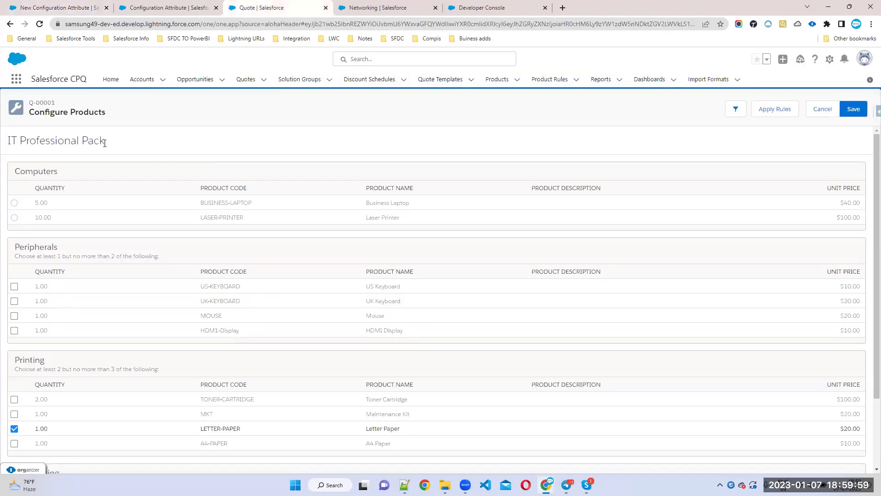
{"action": "left_click_drag", "start_coordinate": [105, 143], "coordinate": [11, 140]}
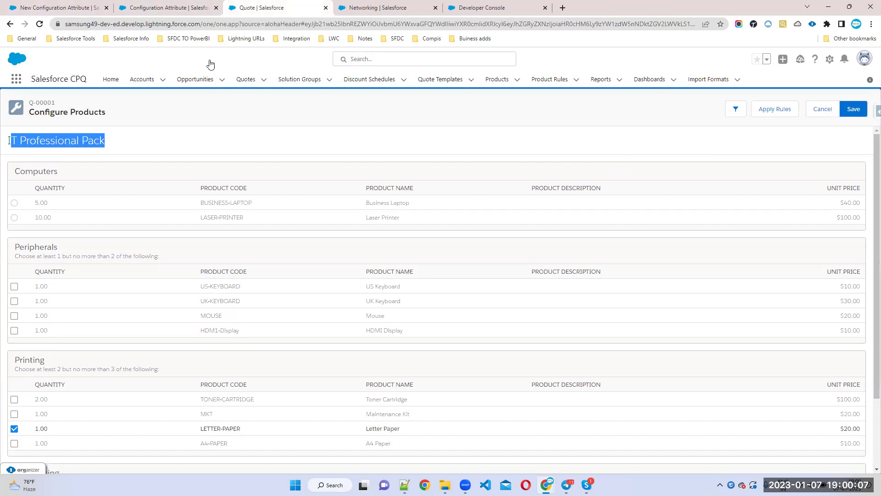
{"action": "left_click", "coordinate": [61, 6]}
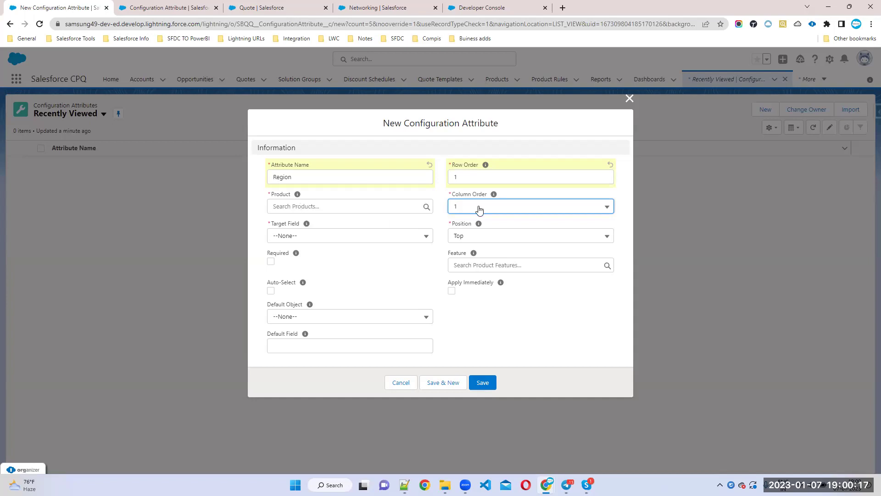
- Assign the Region attribute to the IT Professional Pack product and set its Target Field to Region__c
{"action": "left_click", "coordinate": [339, 205]}
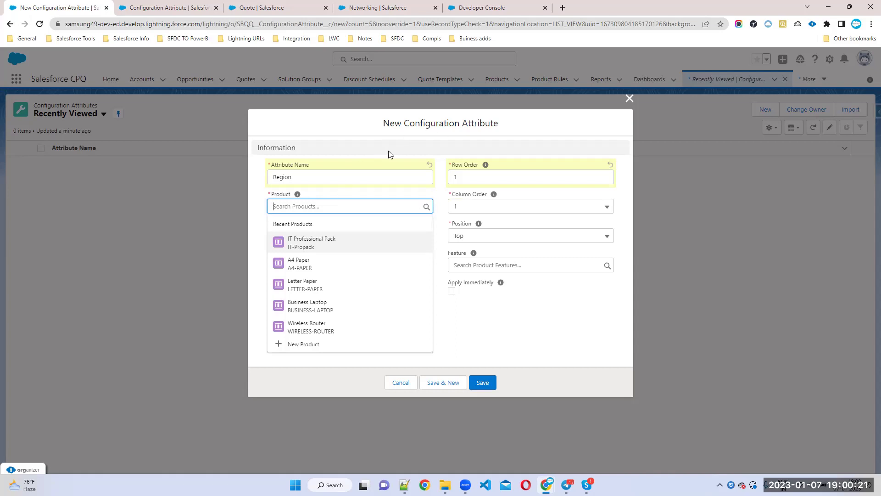
{"action": "type", "text": "It"}
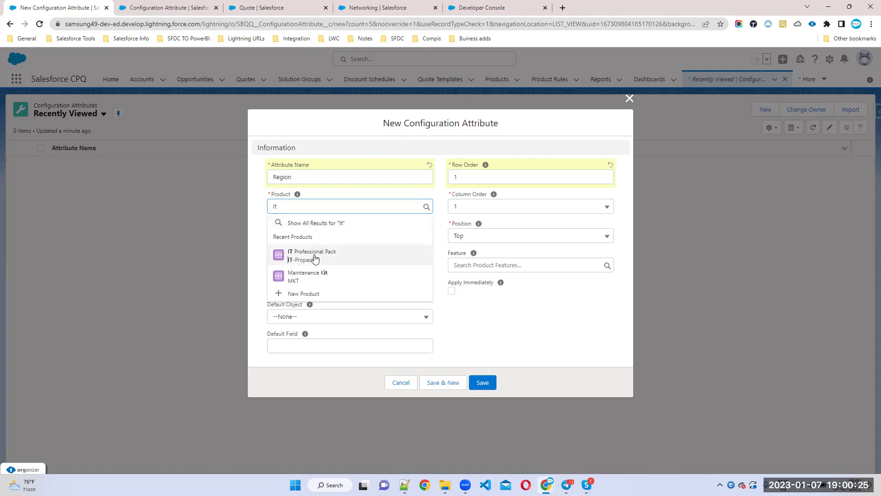
{"action": "left_click", "coordinate": [314, 256]}
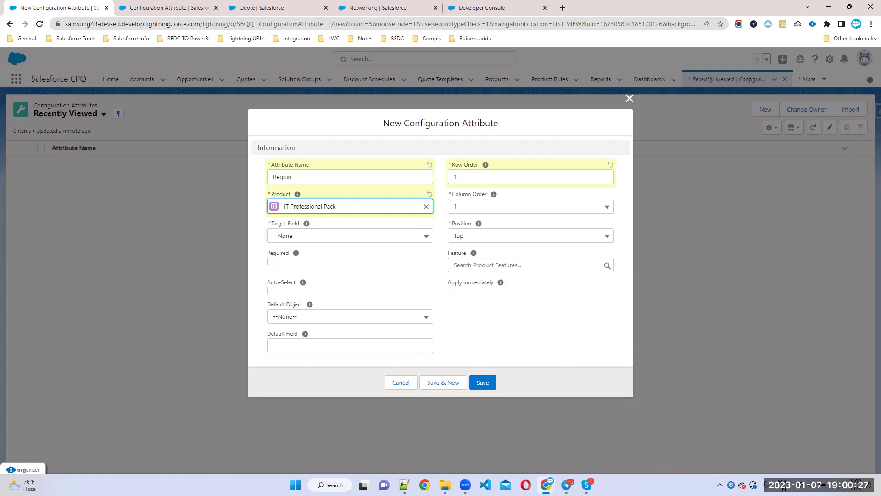
{"action": "left_click", "coordinate": [309, 236]}
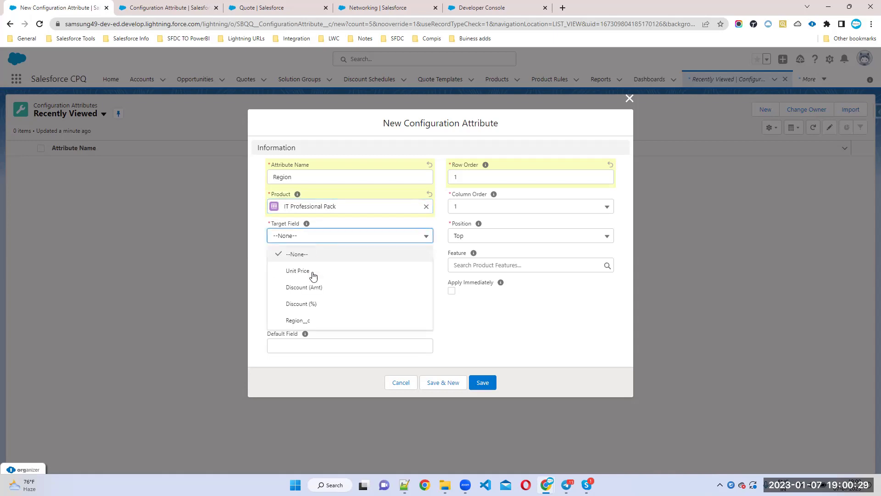
{"action": "left_click", "coordinate": [295, 321]}
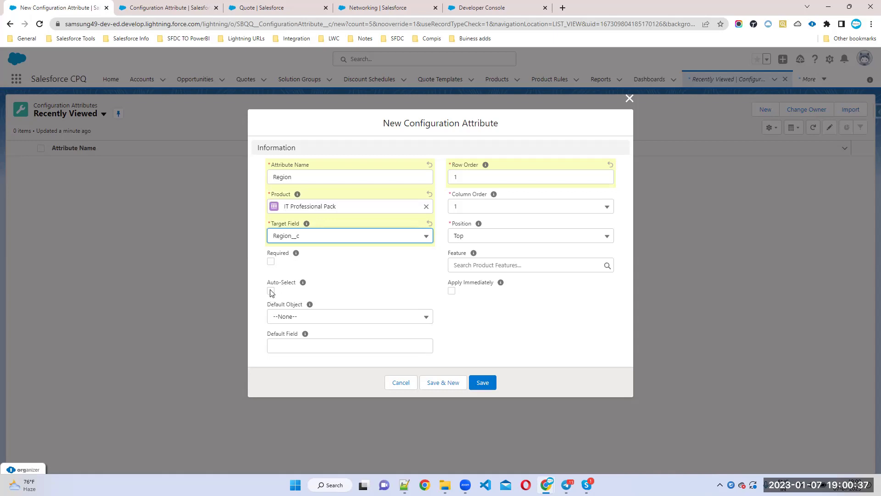
- Choose Top as the Region attribute's position and save the configuration attribute record
{"action": "left_click", "coordinate": [360, 276]}
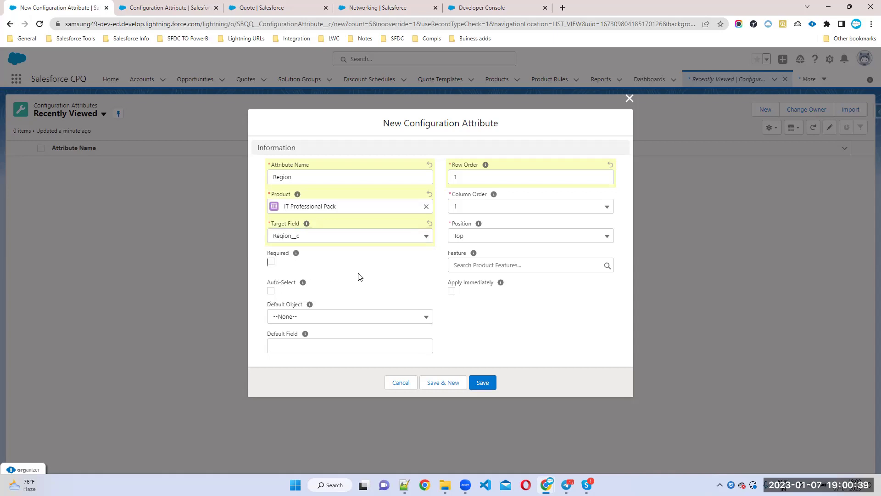
{"action": "left_click", "coordinate": [465, 240]}
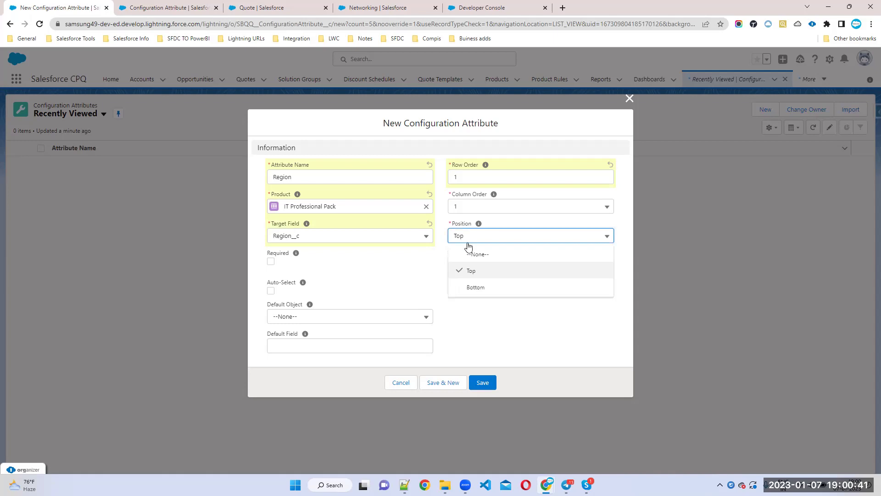
{"action": "left_click", "coordinate": [472, 270]}
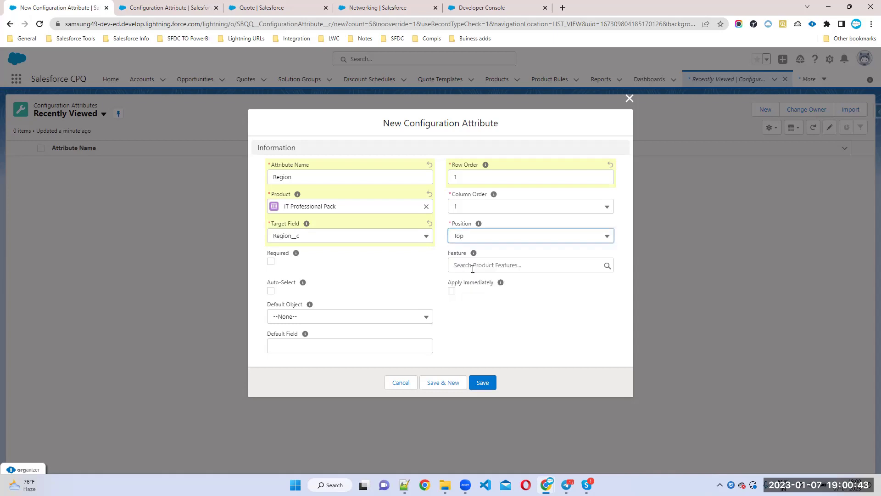
{"action": "left_click", "coordinate": [492, 326]}
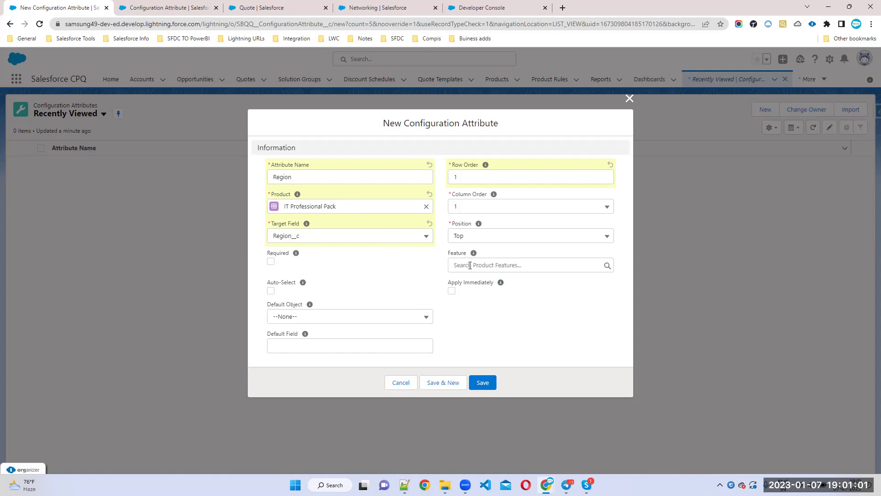
{"action": "left_click", "coordinate": [486, 381]}
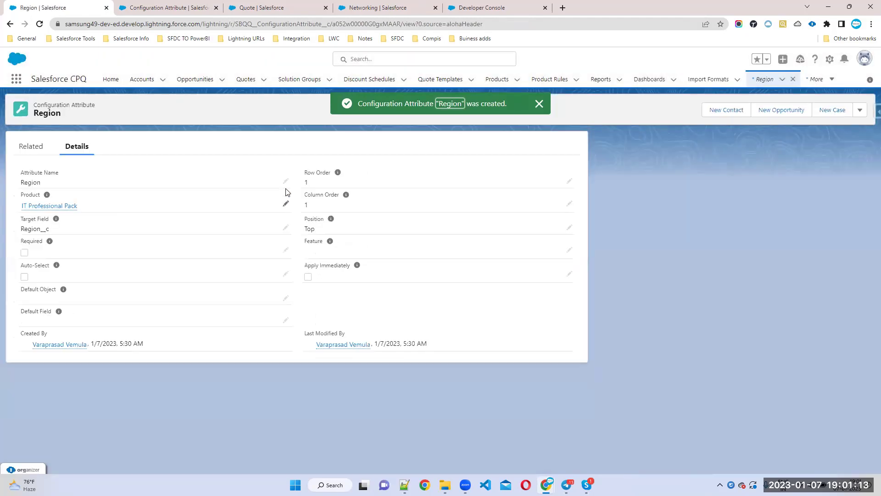
- Reload the quote and add the IT Professional Pack to open its product configuration page
{"action": "left_click", "coordinate": [283, 8]}
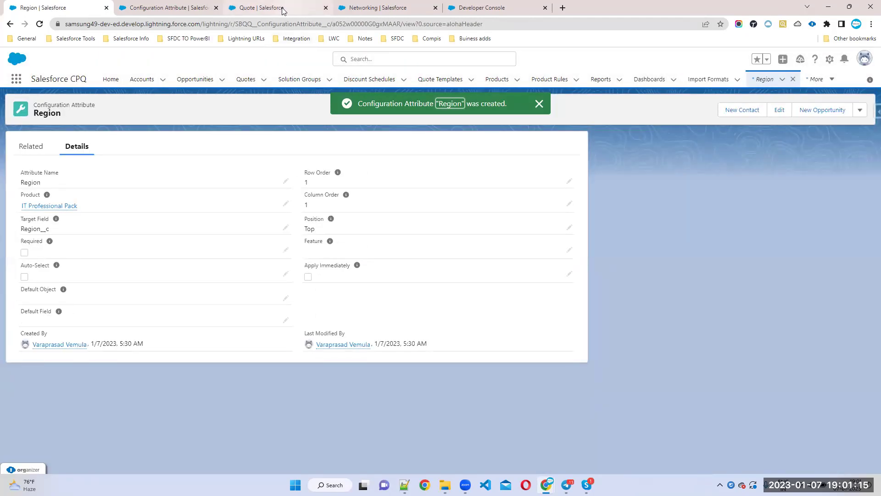
{"action": "left_click", "coordinate": [40, 23]}
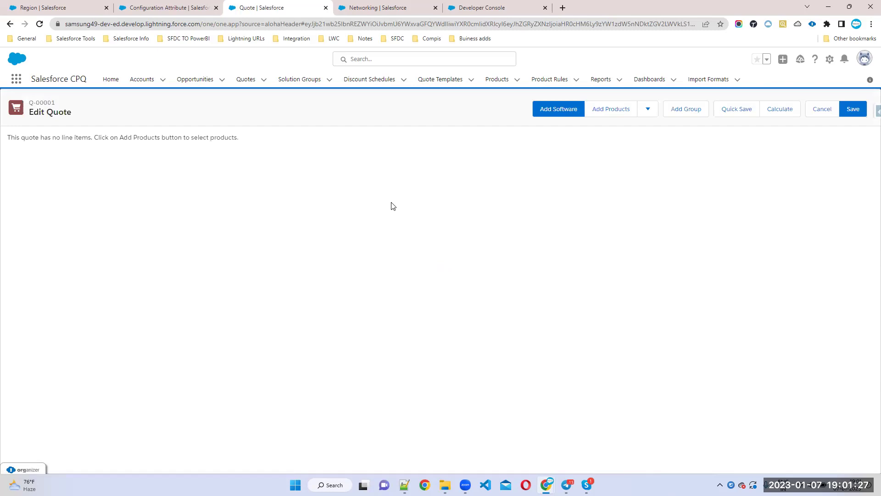
{"action": "left_click", "coordinate": [607, 117]}
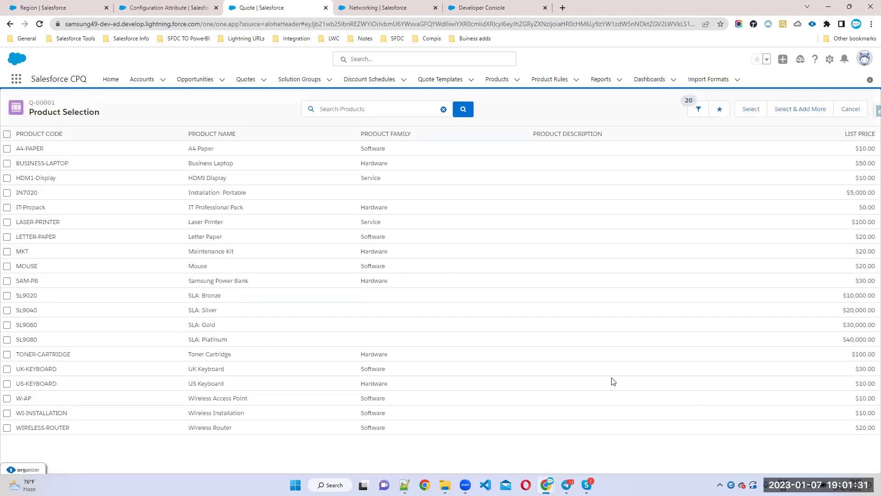
{"action": "left_click", "coordinate": [7, 208]}
{"action": "left_click", "coordinate": [758, 105]}
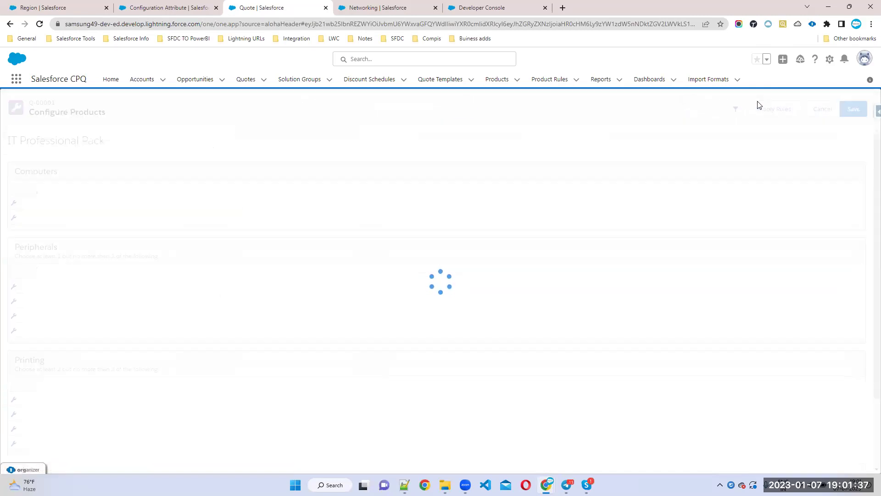
- Try the Region attribute above the IT Professional Pack features by choosing US and then UK
{"action": "double_click", "coordinate": [107, 162]}
{"action": "left_click", "coordinate": [168, 164]}
{"action": "left_click", "coordinate": [166, 180]}
{"action": "left_click", "coordinate": [168, 164]}
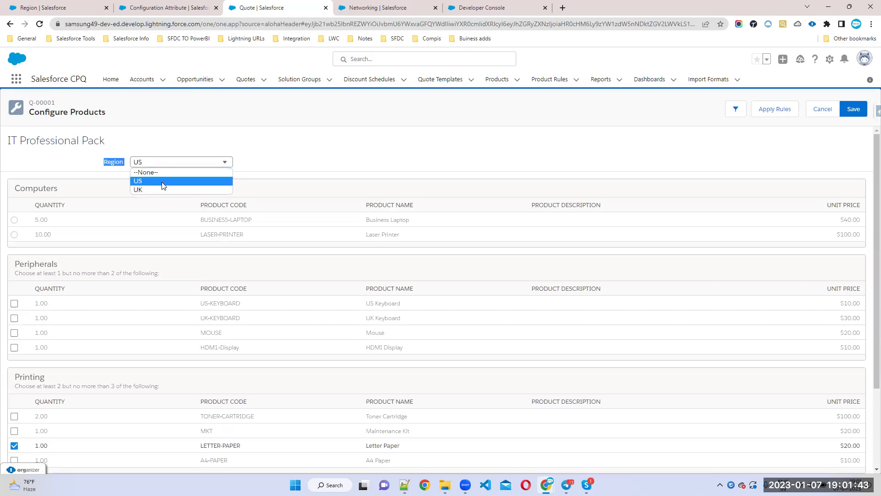
{"action": "left_click", "coordinate": [163, 188]}
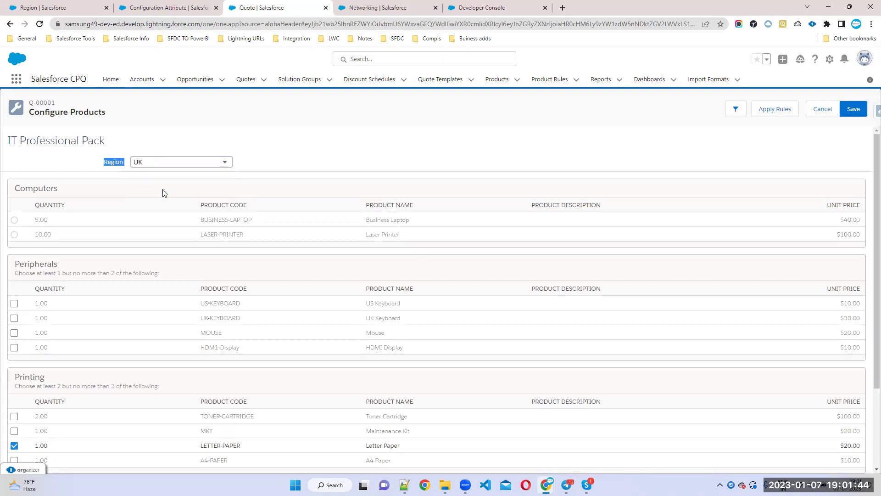
- On the Region configuration attribute record, set the Column Order to 2 and save
{"action": "left_click", "coordinate": [46, 8]}
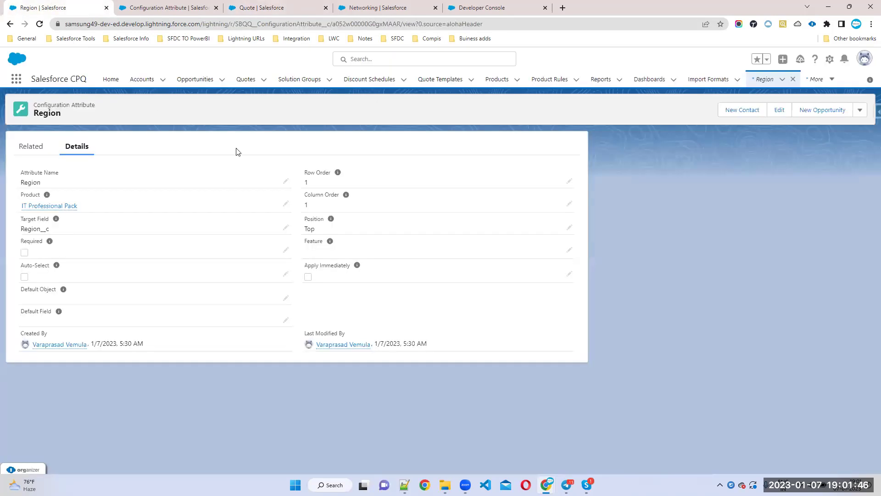
{"action": "left_click", "coordinate": [569, 205]}
{"action": "left_click", "coordinate": [347, 222]}
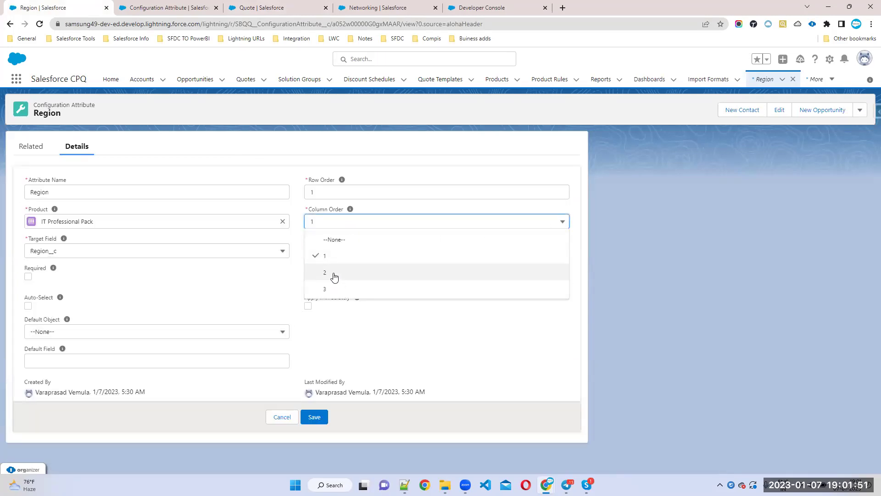
{"action": "left_click", "coordinate": [334, 274]}
{"action": "left_click", "coordinate": [314, 416]}
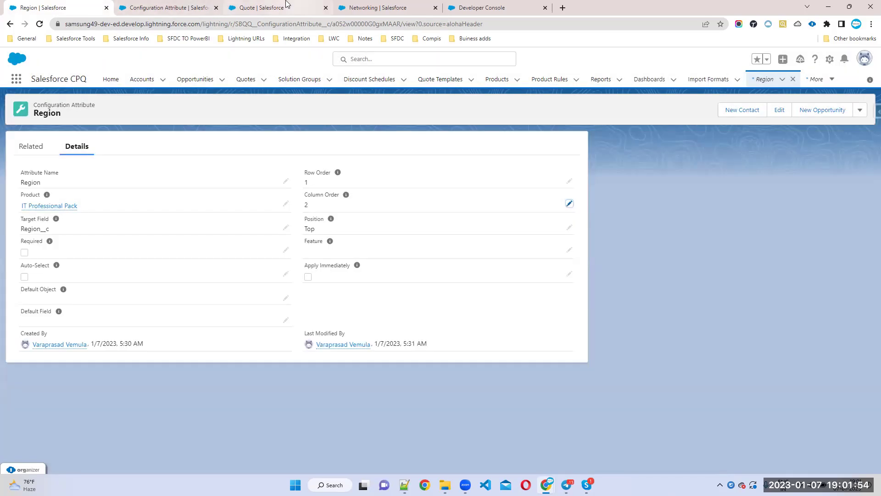
- Reload the quote editor and select the IT Professional Pack again to configure it with the updated column order
{"action": "left_click", "coordinate": [276, 7]}
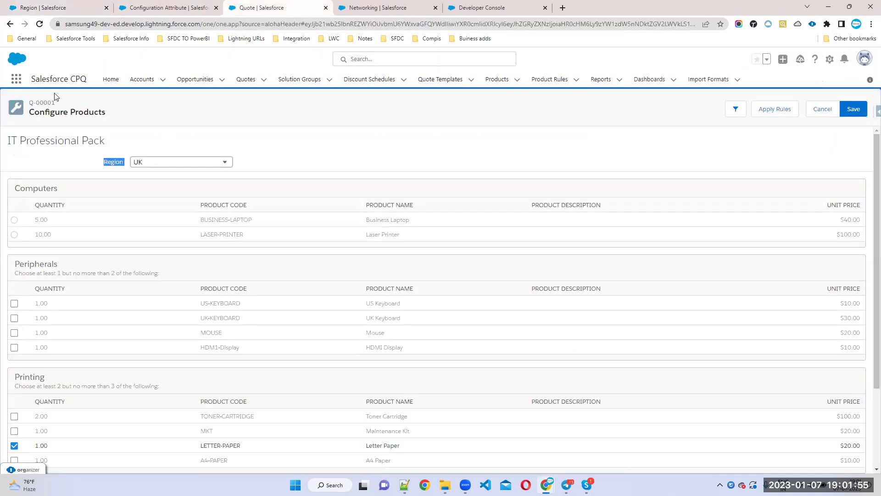
{"action": "left_click", "coordinate": [39, 24]}
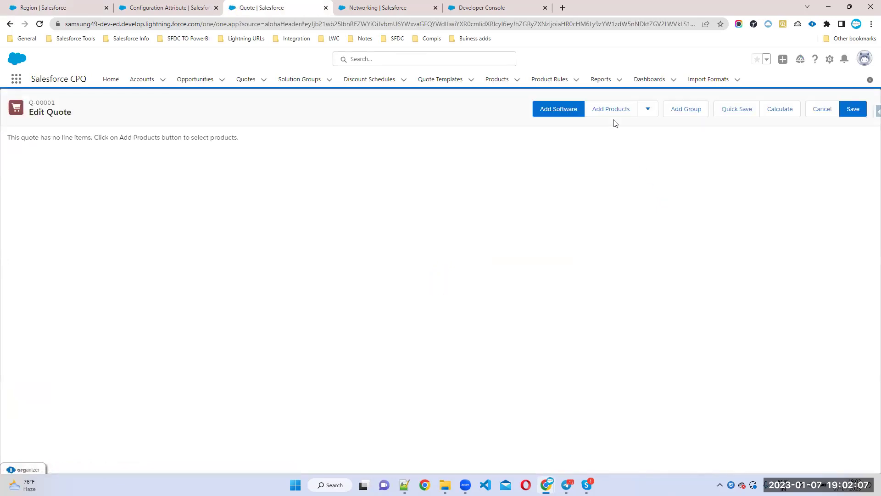
{"action": "left_click", "coordinate": [610, 115]}
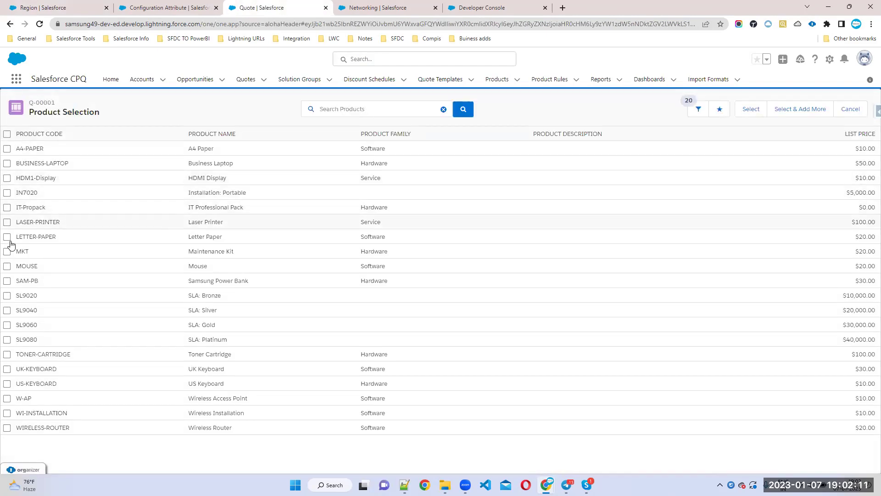
{"action": "left_click", "coordinate": [7, 207]}
{"action": "left_click", "coordinate": [751, 111]}
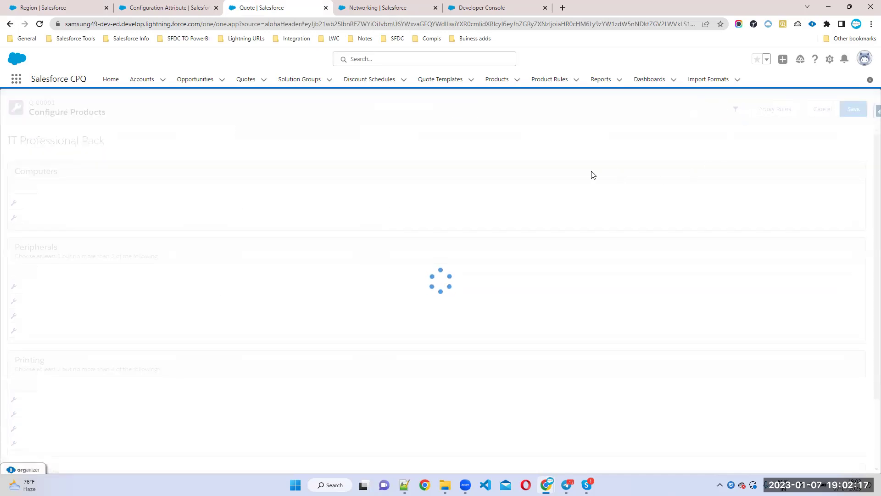
- Examine the Region attribute's options and column placement, and review the bundle's features below it
{"action": "left_click", "coordinate": [504, 160]}
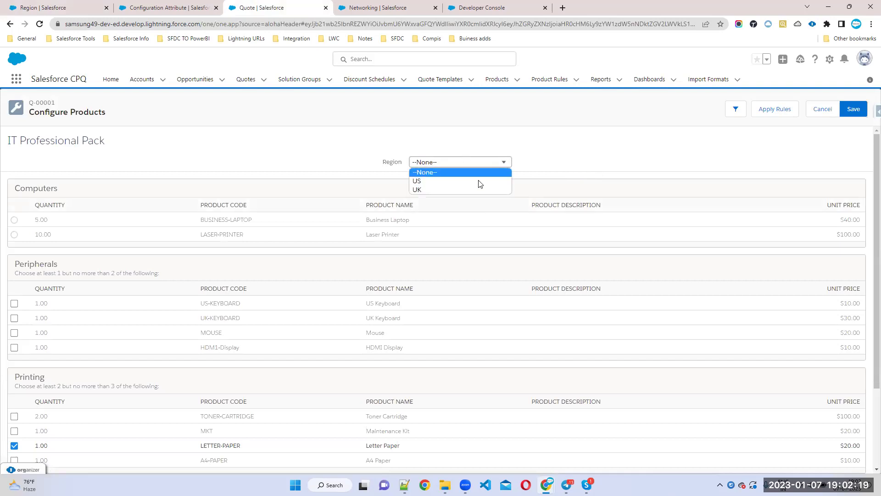
{"action": "left_click", "coordinate": [550, 151]}
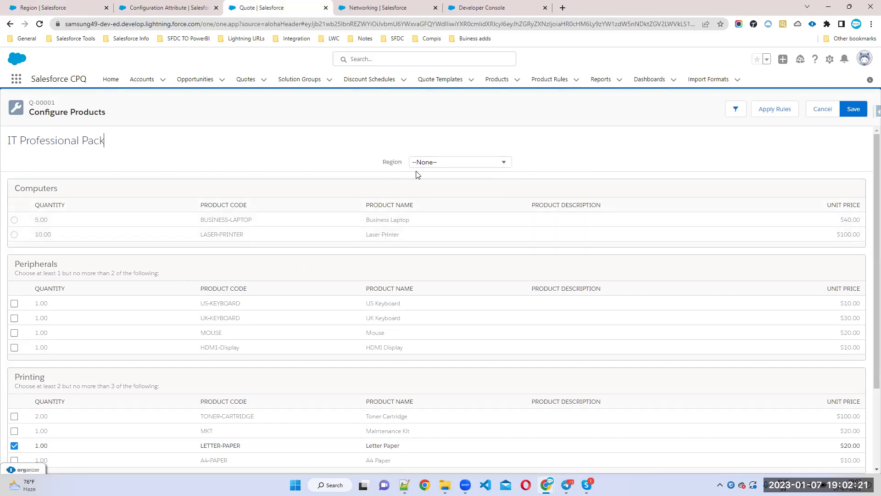
{"action": "left_click_drag", "start_coordinate": [422, 169], "coordinate": [457, 165]}
{"action": "scroll", "coordinate": [235, 294], "scroll_direction": "down", "scroll_amount": 2}
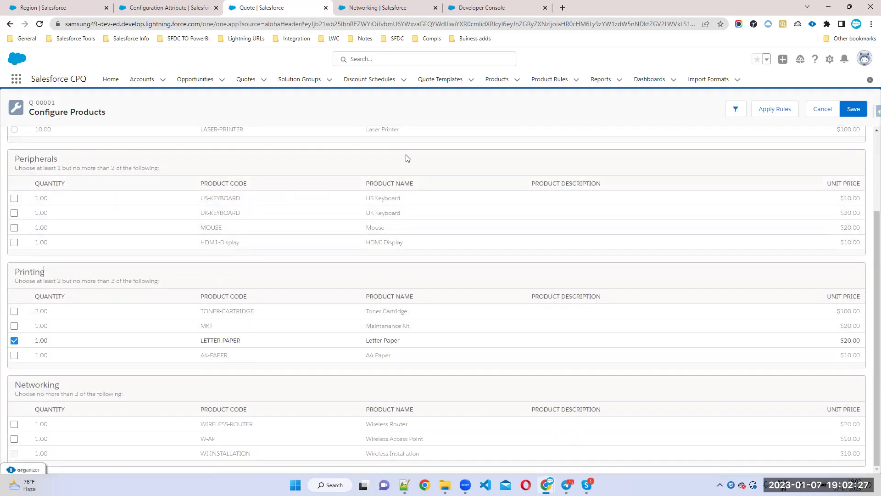
- Assign the Peripherals feature to the Region configuration attribute and save the record
{"action": "left_click", "coordinate": [46, 7]}
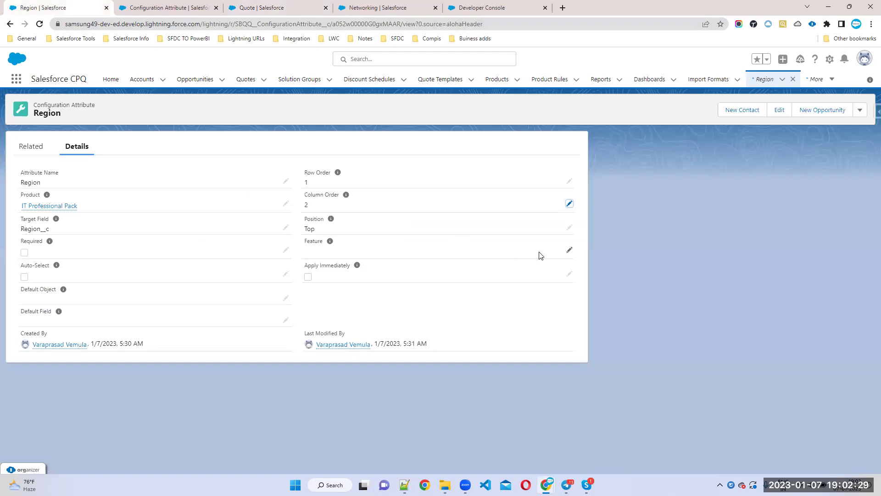
{"action": "left_click", "coordinate": [570, 250]}
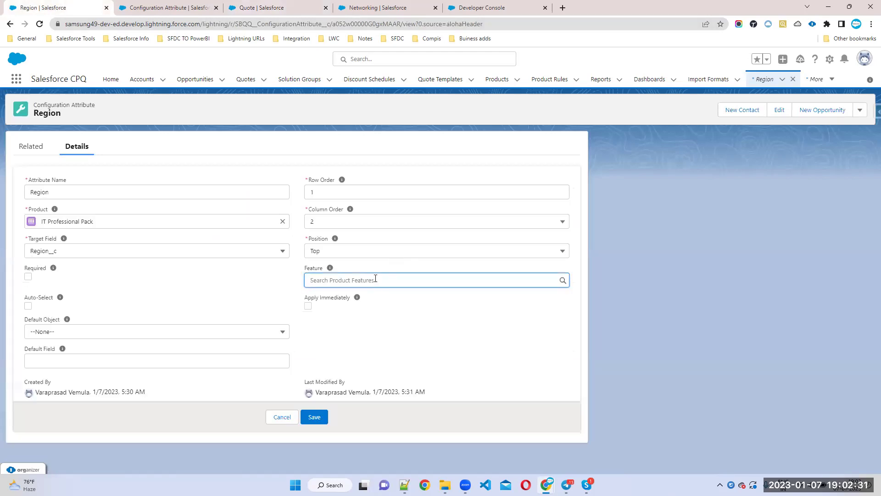
{"action": "type", "text": "phe"}
{"action": "type", "text": "r"}
{"action": "left_click", "coordinate": [349, 309]}
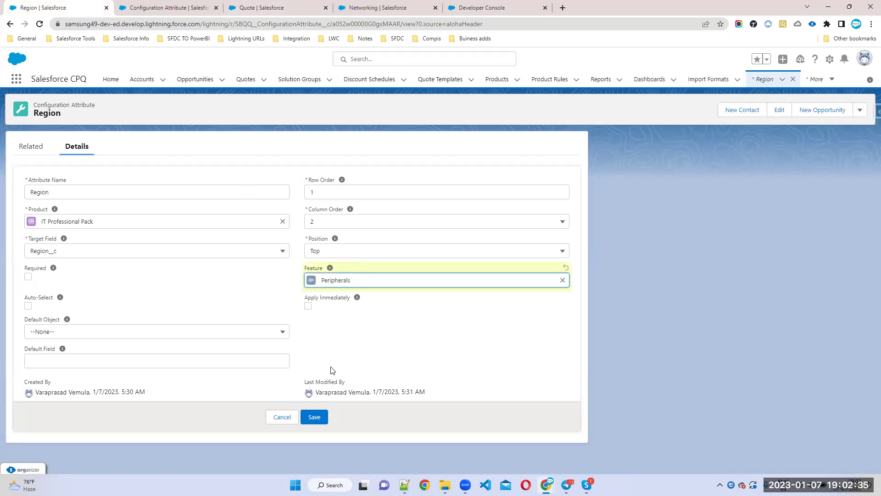
{"action": "left_click", "coordinate": [315, 417]}
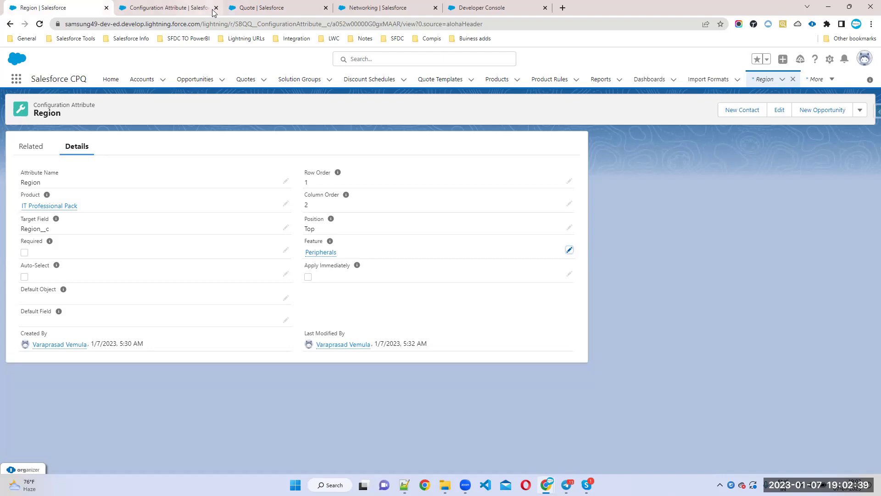
- Refresh the quote and reopen the IT Professional Pack configuration to check the attribute's feature placement
{"action": "left_click", "coordinate": [268, 10]}
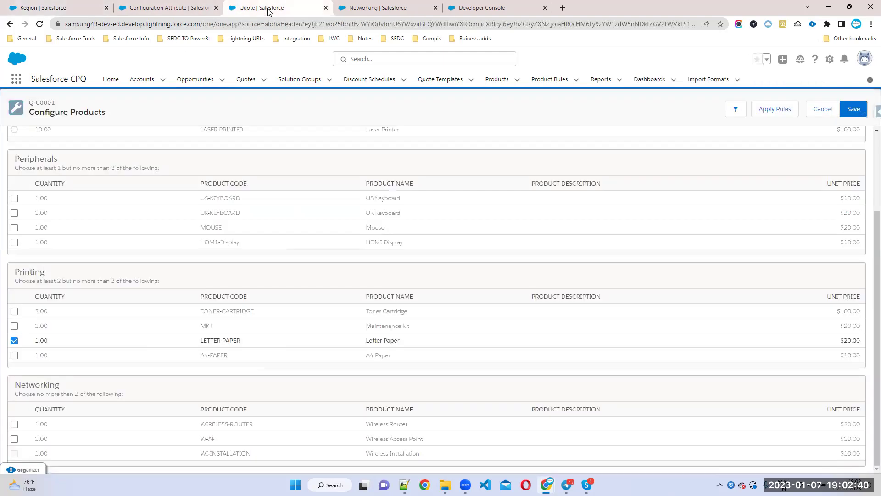
{"action": "left_click", "coordinate": [40, 24]}
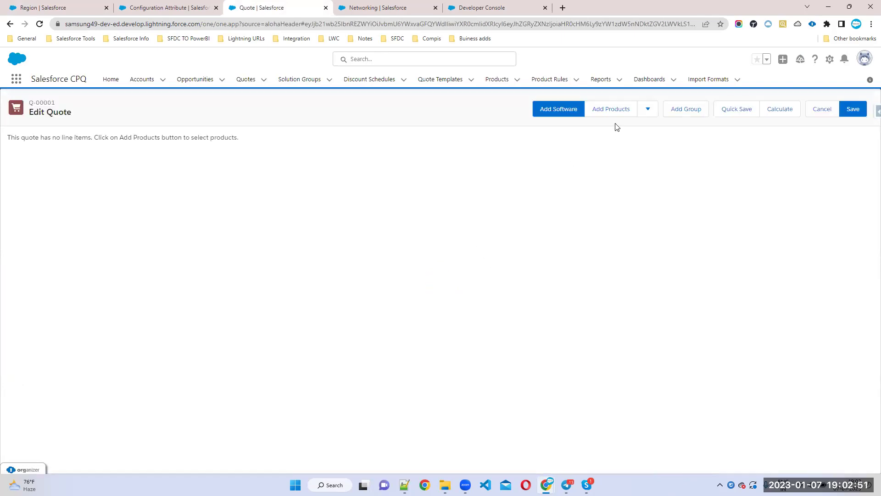
{"action": "left_click", "coordinate": [614, 115]}
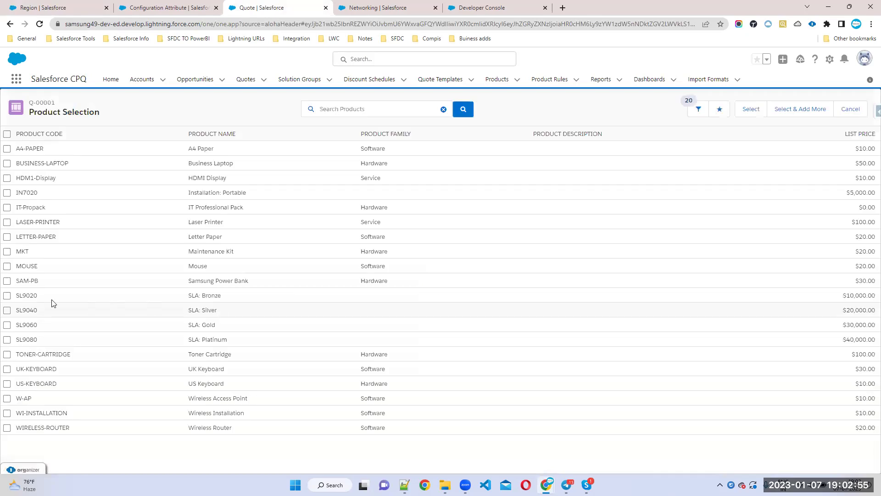
{"action": "left_click", "coordinate": [7, 207]}
{"action": "left_click", "coordinate": [745, 110]}
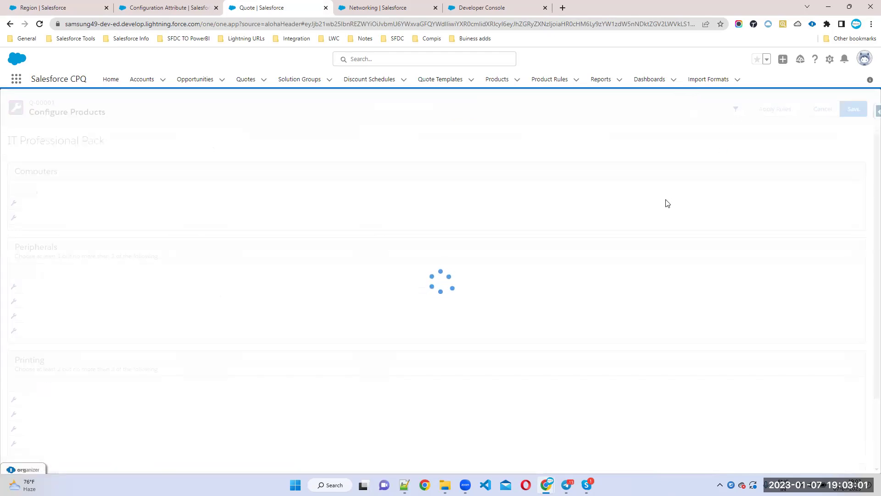
- Choose UK as the Region in the Peripherals section and return to the Region attribute record
{"action": "double_click", "coordinate": [369, 271]}
{"action": "left_click", "coordinate": [496, 268]}
{"action": "left_click", "coordinate": [459, 288]}
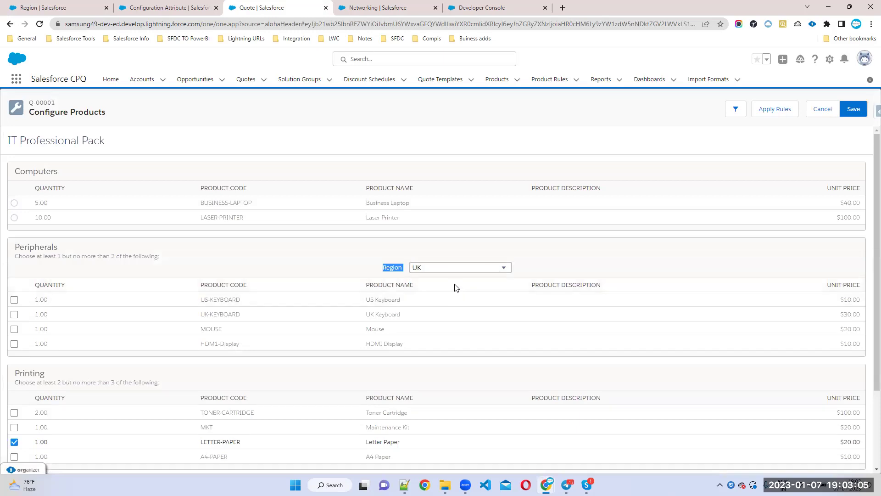
{"action": "left_click", "coordinate": [42, 6]}
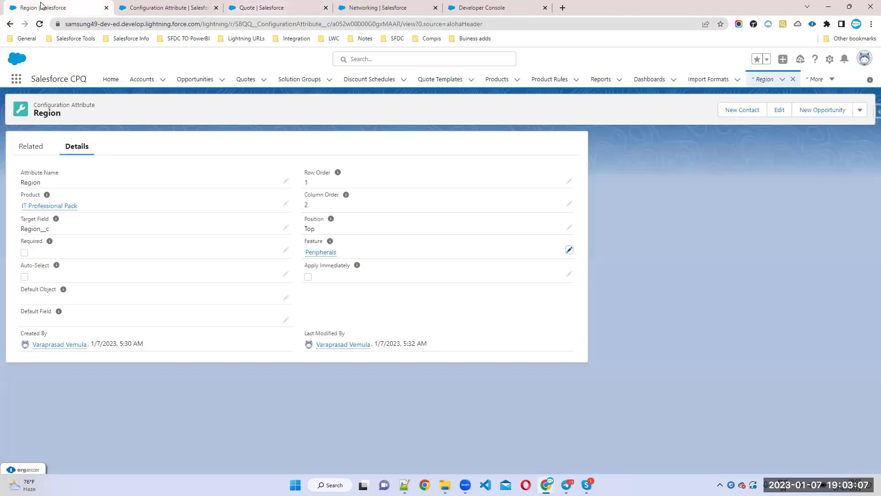